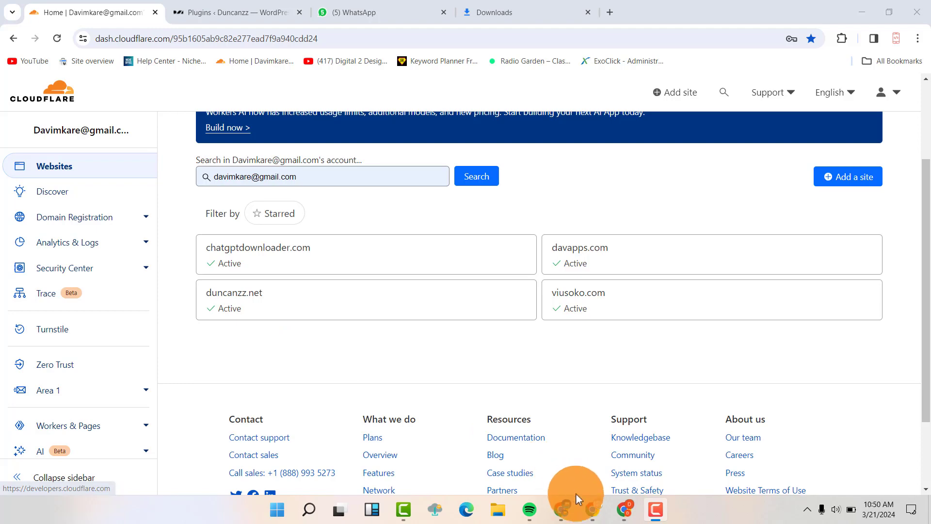
- Bring the Chrome window showing the Hostinger hPanel home page to the front
mouse_move(593, 509)
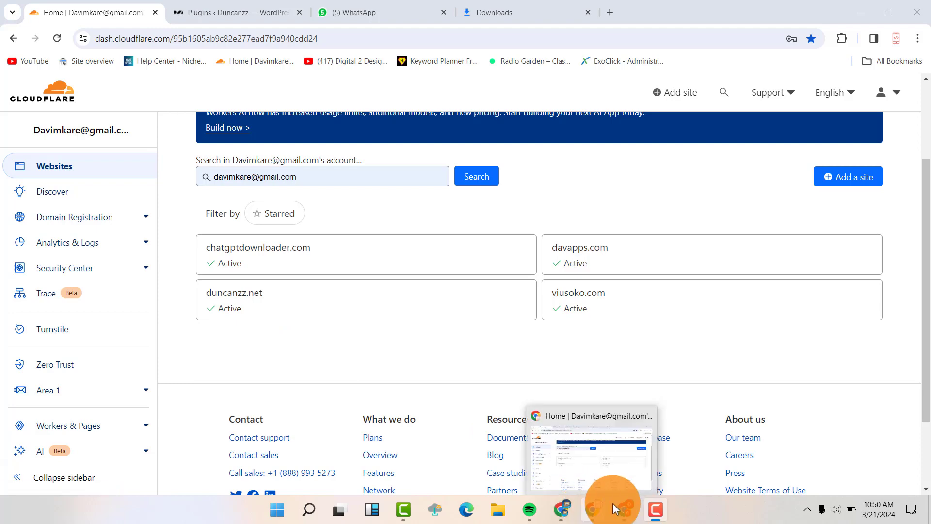
click(625, 511)
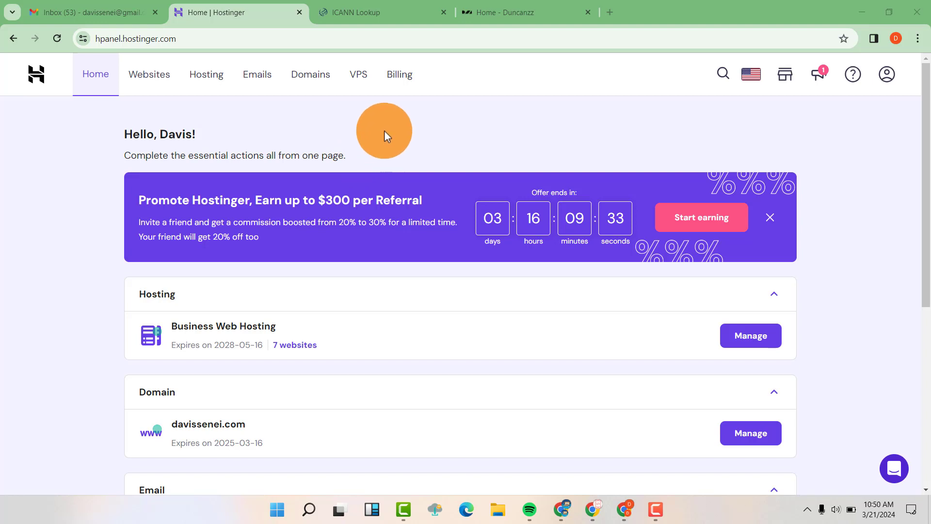
- Open the hPanel Websites list and select the duncanzz.net site name for copying
click(159, 79)
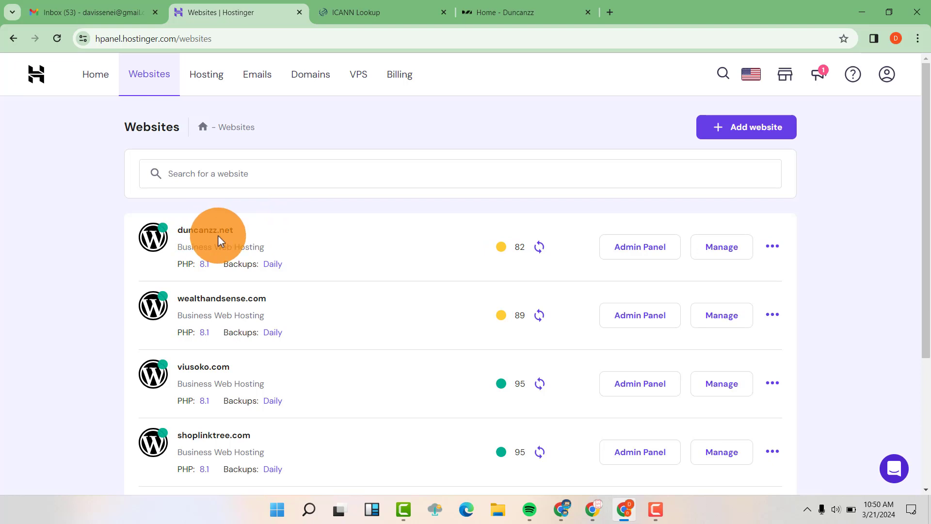
drag(232, 231, 179, 235)
right_click(196, 225)
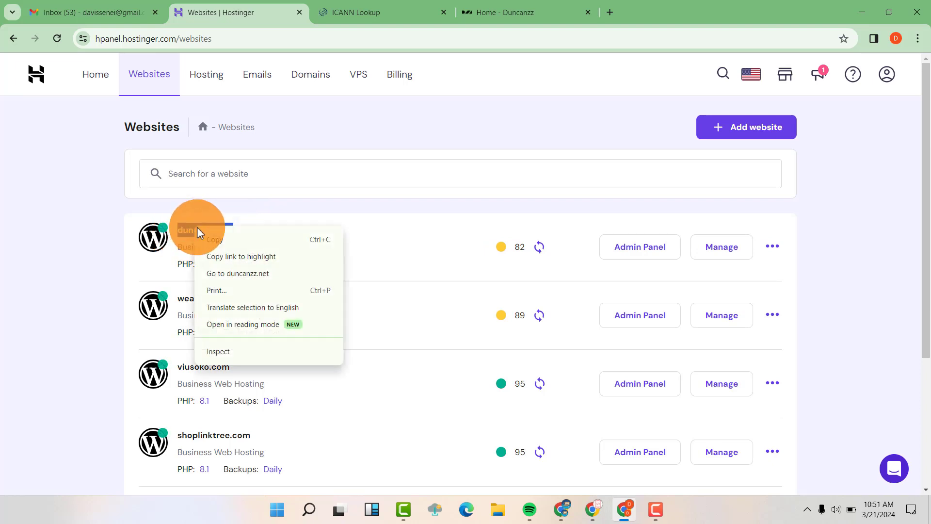
- Run the ICANN lookup for duncanzz.net and select its MAREK.NS.CLOUDFLARE.COM nameserver
click(338, 12)
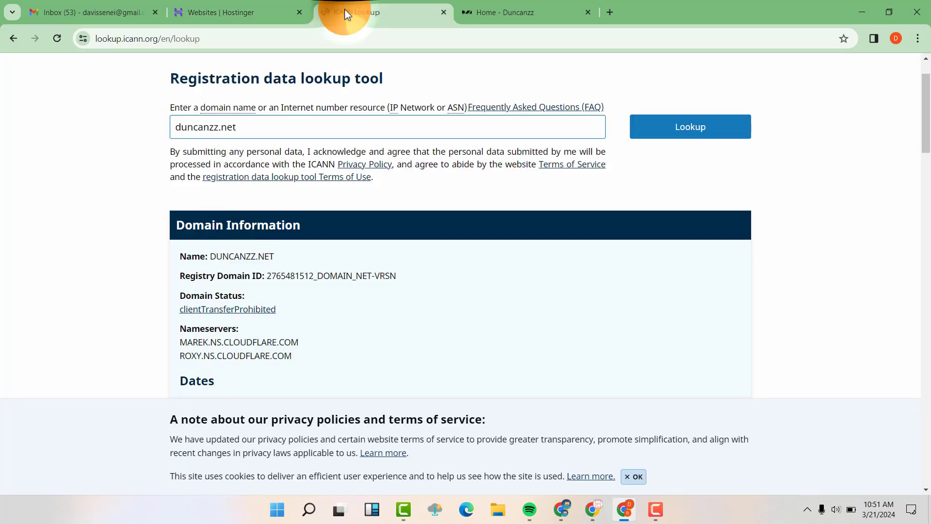
scroll(292, 115, up, 2)
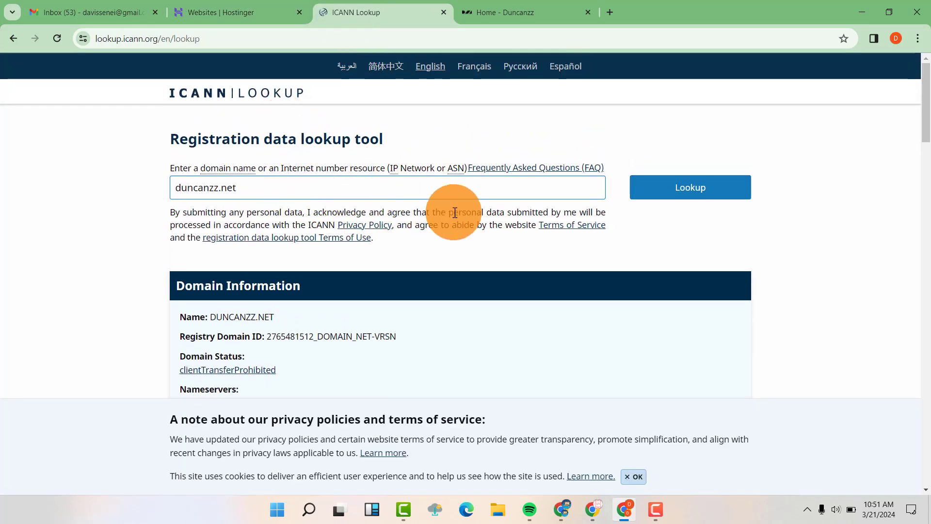
click(680, 189)
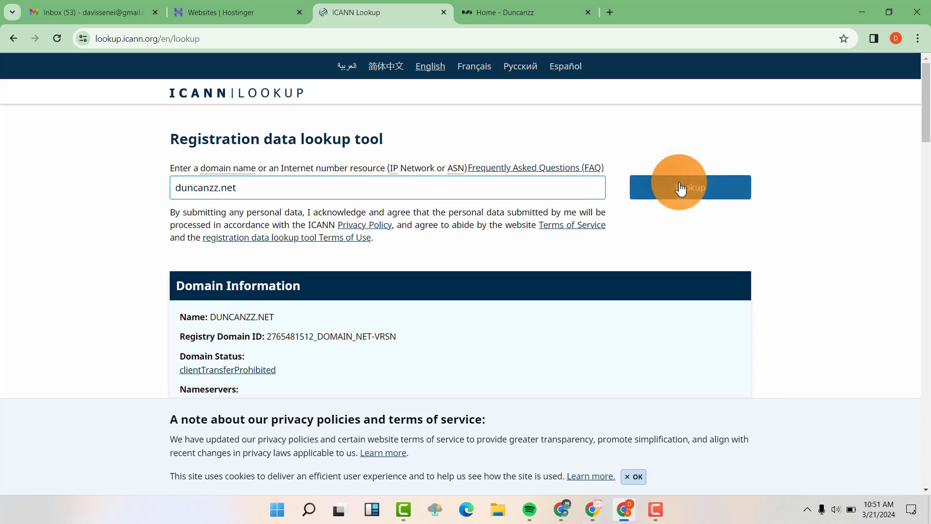
scroll(373, 316, down, 2)
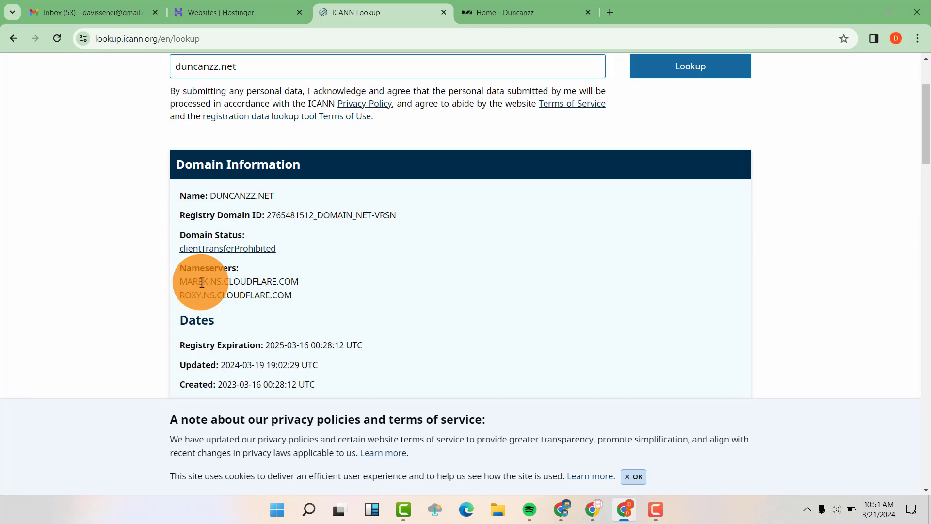
drag(181, 281, 186, 280)
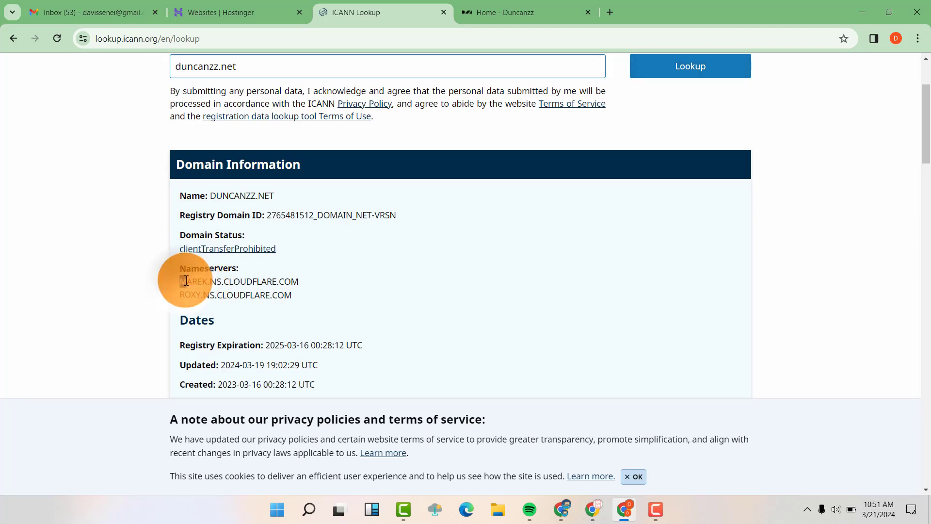
- Switch windows back to the Hostinger Websites list showing duncanzz.net
click(595, 513)
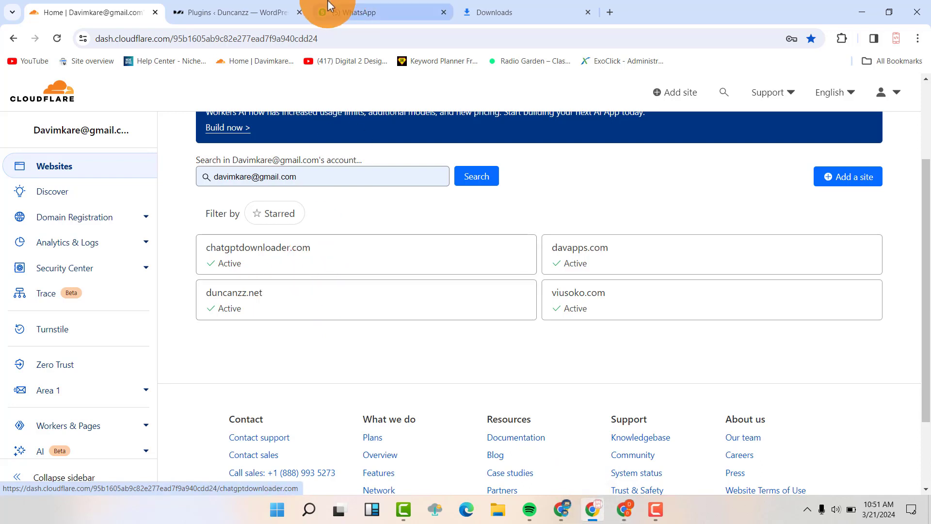
mouse_move(658, 515)
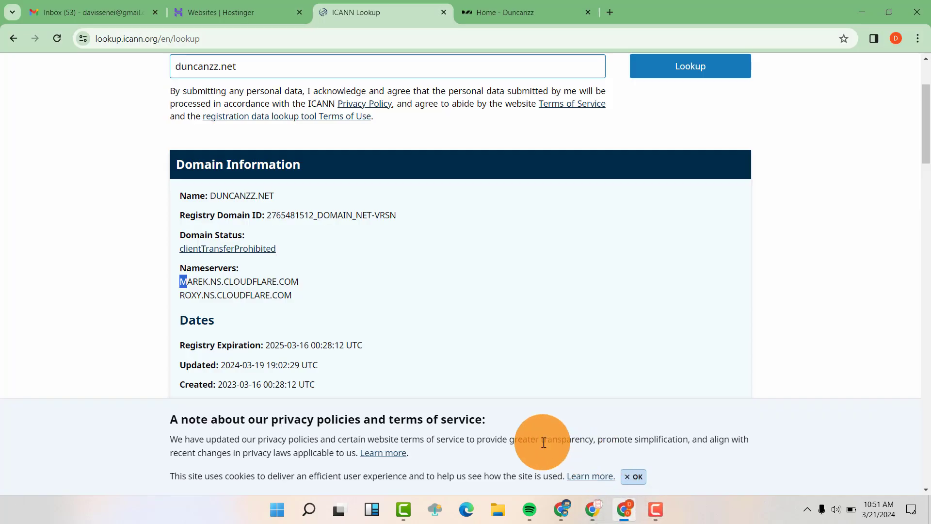
click(267, 7)
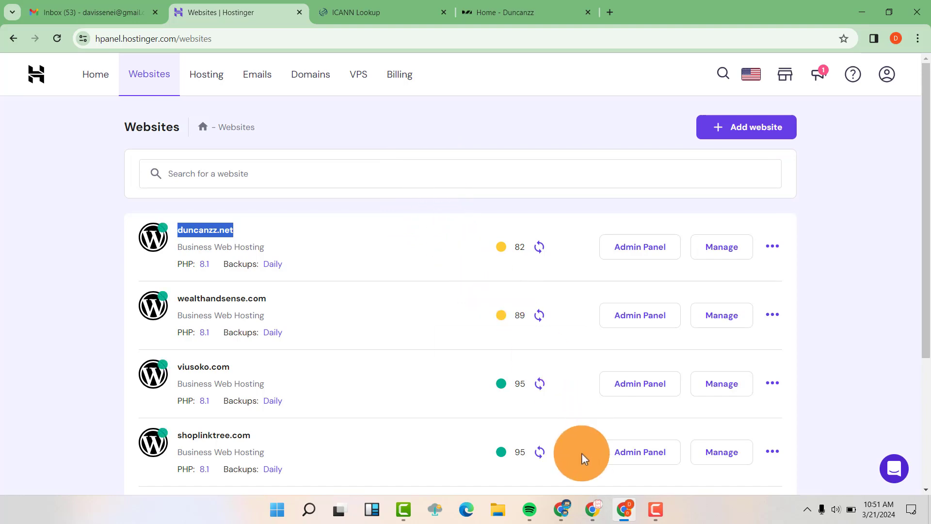
- Go to duncanzz.net's WordPress admin and open the All-in-One WP Migration Backups page
click(597, 516)
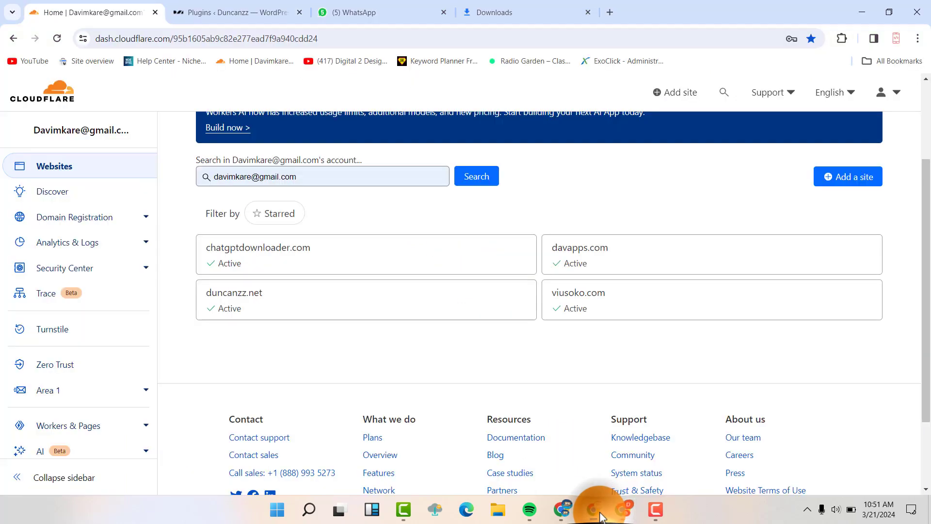
click(225, 6)
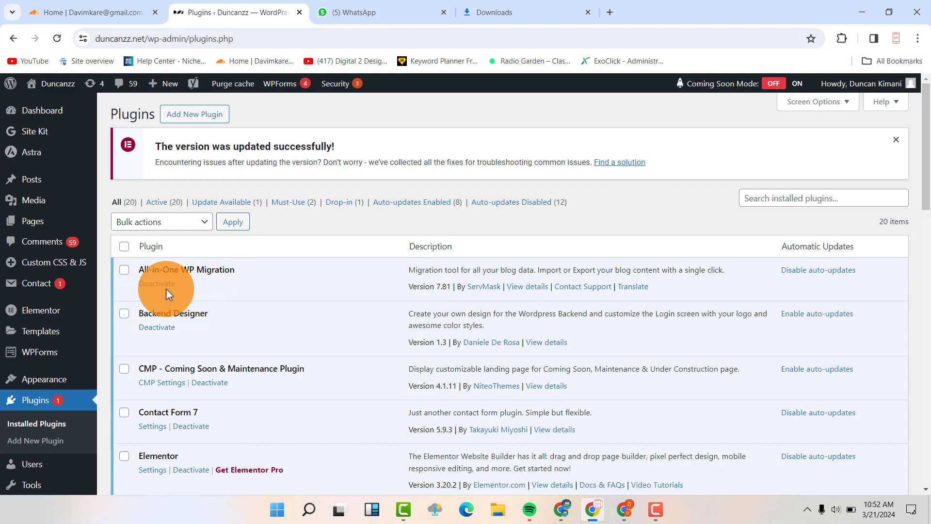
scroll(77, 349, down, 3)
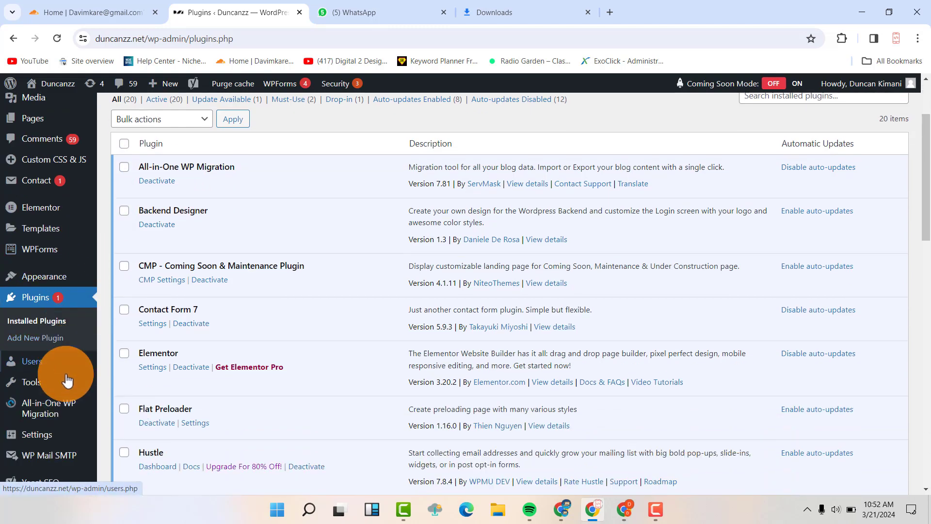
mouse_move(54, 395)
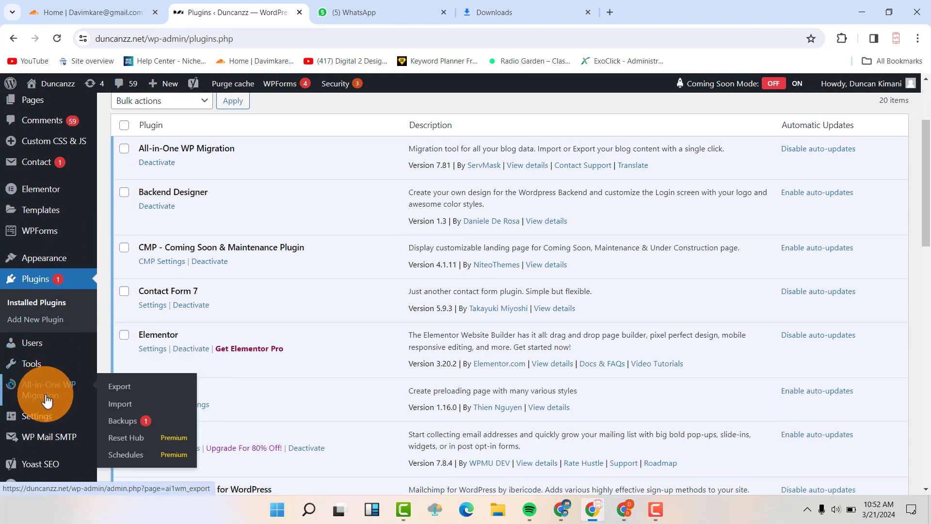
click(122, 422)
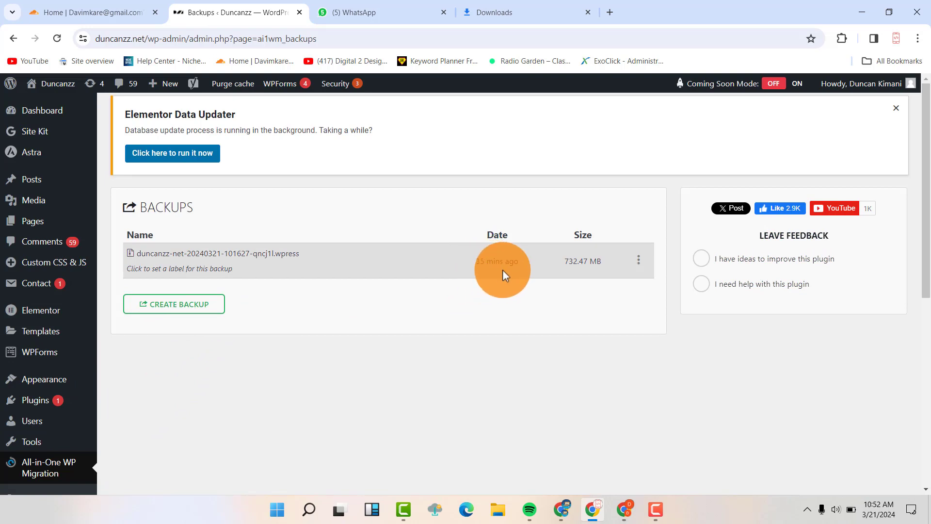
- Create and download a new 738.16 MB .wpress backup, then open its actions menu
click(180, 304)
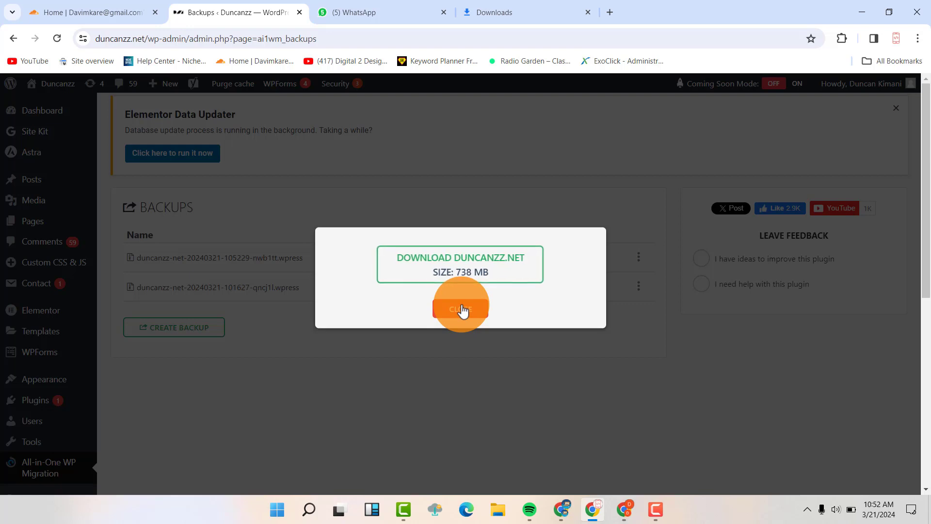
click(433, 263)
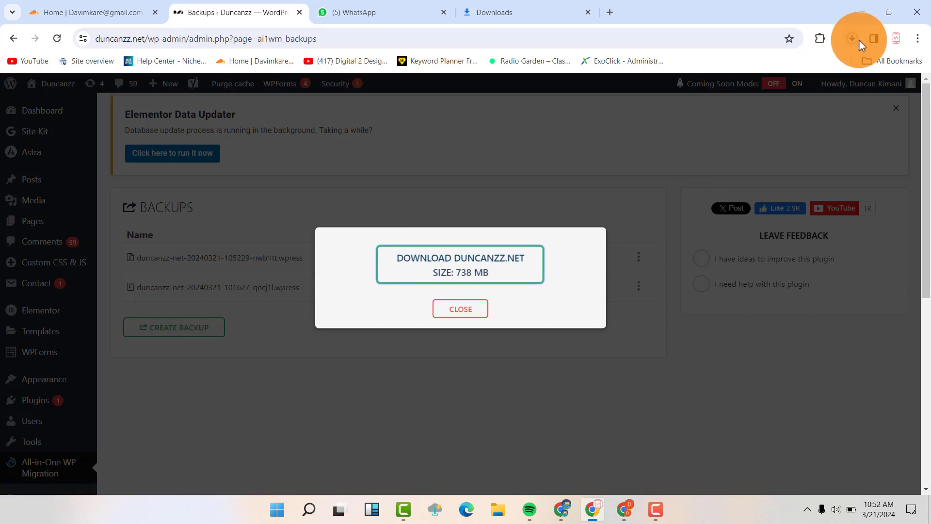
click(856, 41)
click(731, 89)
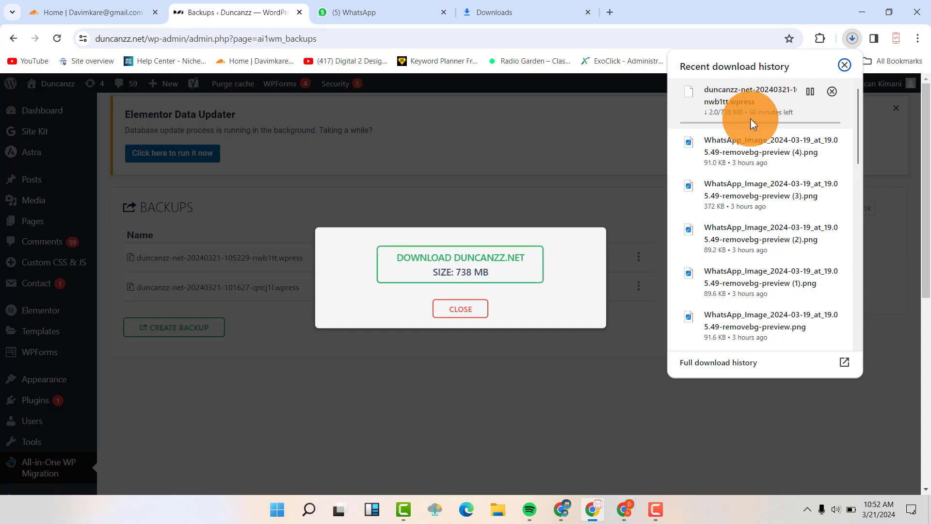
click(844, 65)
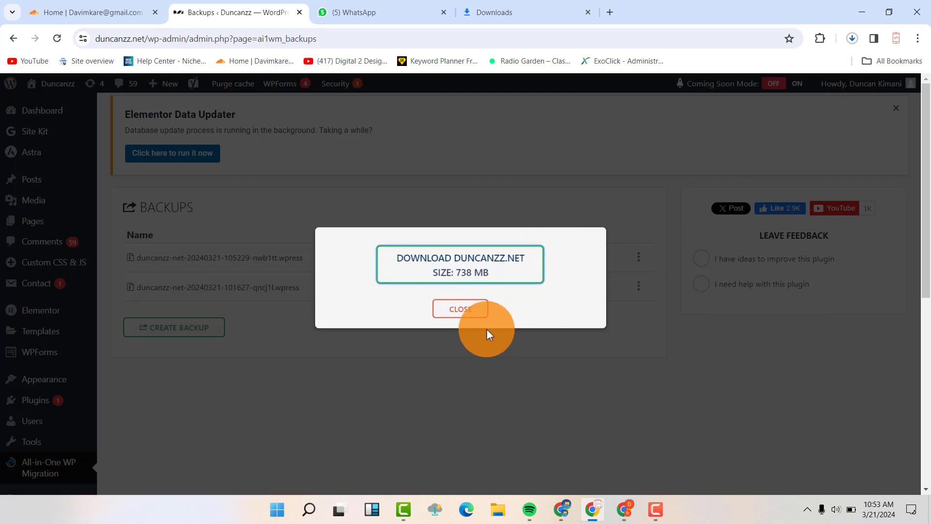
click(480, 316)
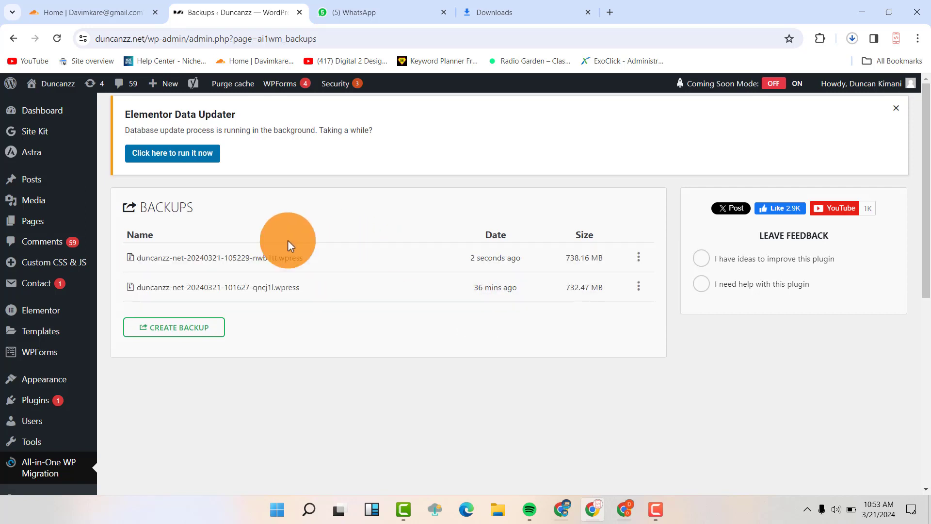
click(639, 264)
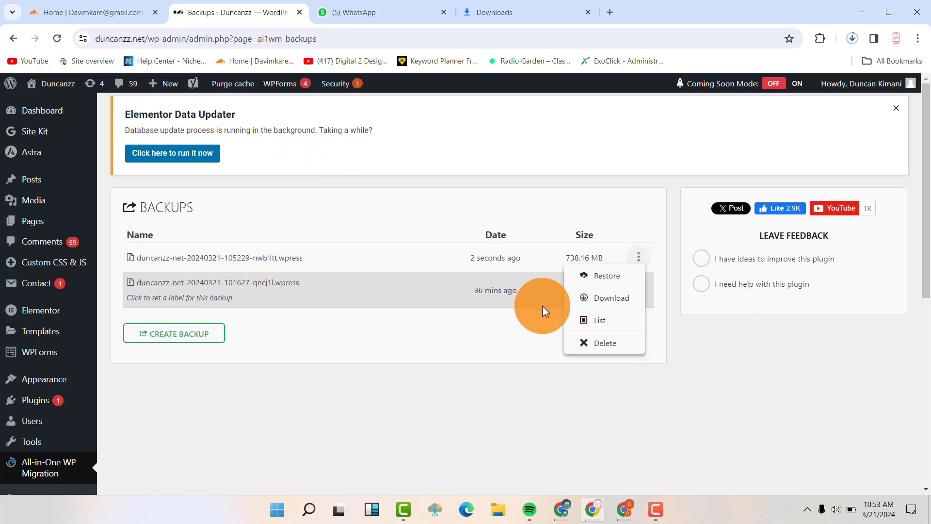
- From the hPanel Websites list, add a new website via See All Options as type Business
click(624, 510)
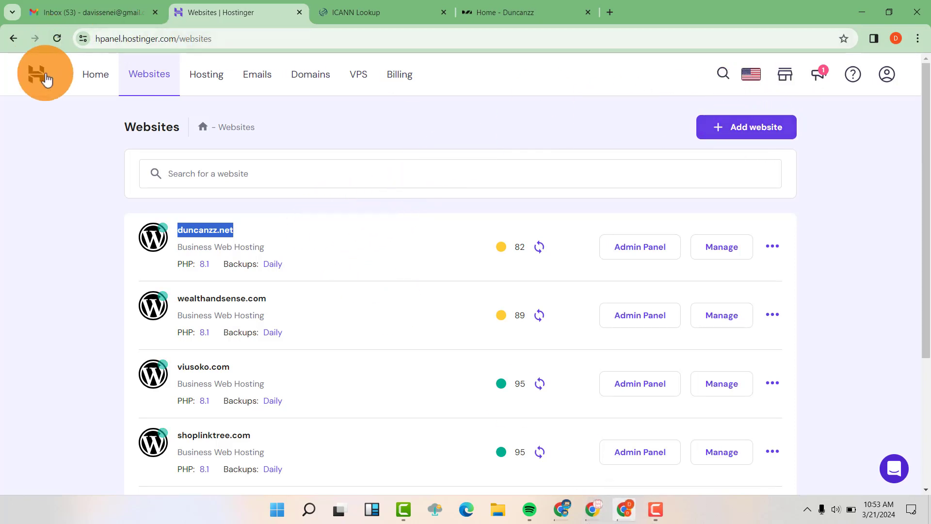
click(88, 83)
click(157, 75)
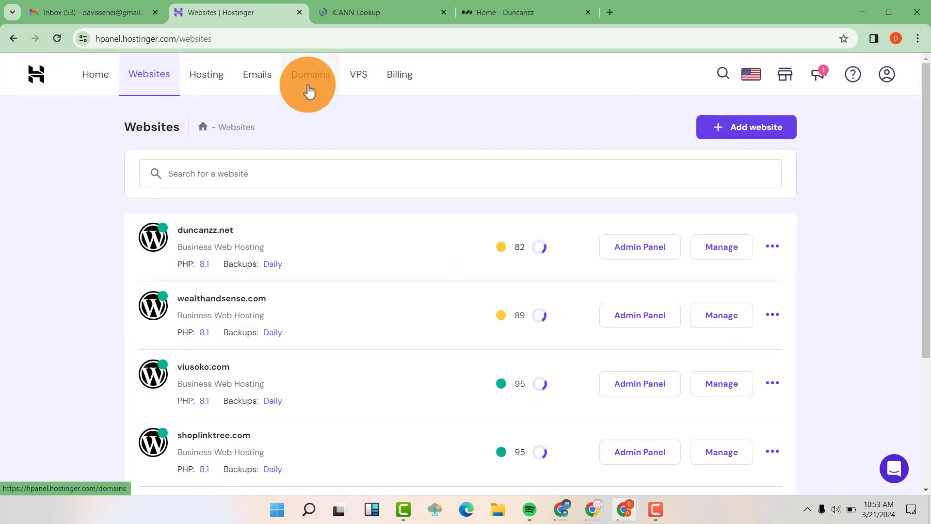
click(746, 126)
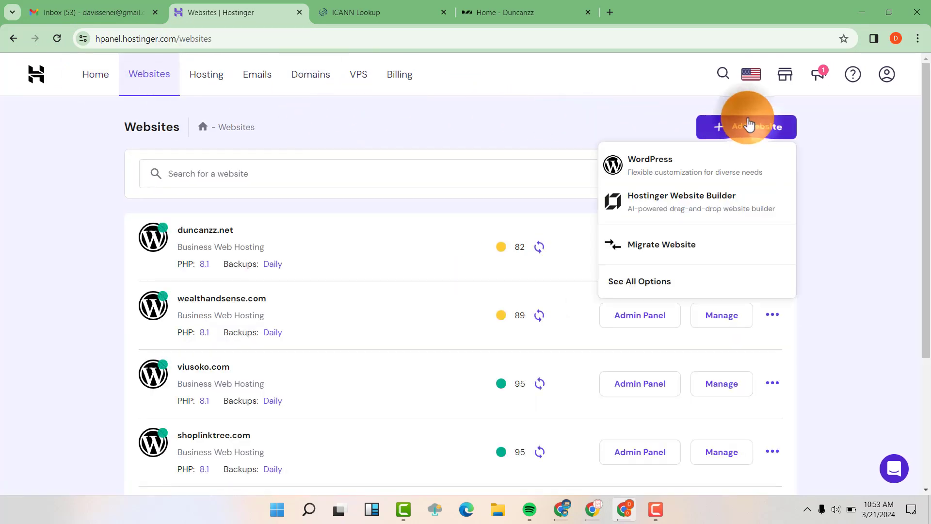
click(640, 282)
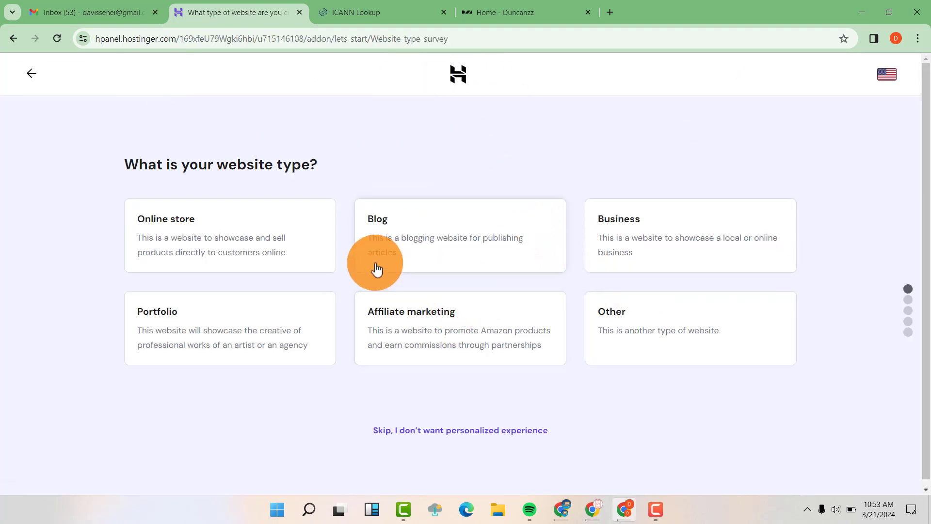
click(622, 225)
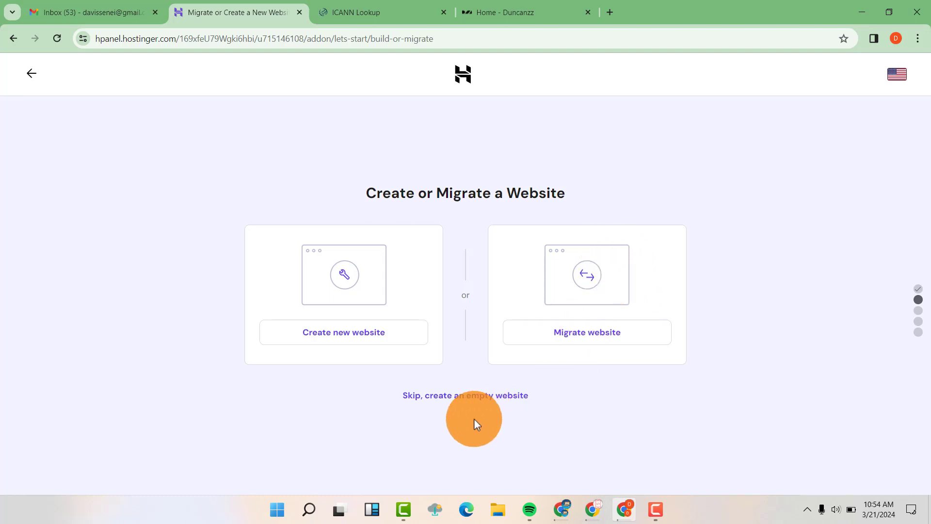
- Create an empty website on the existing domain duncanzz.net and continue
click(458, 400)
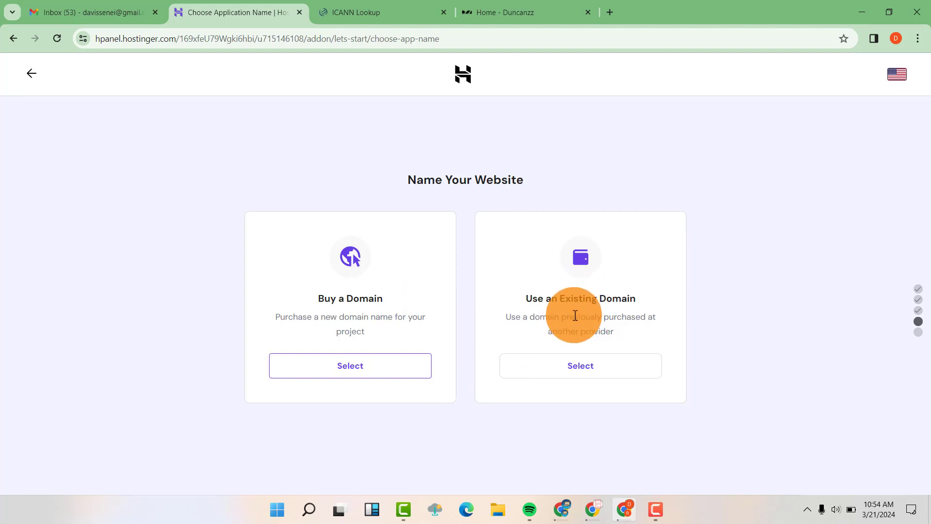
click(590, 367)
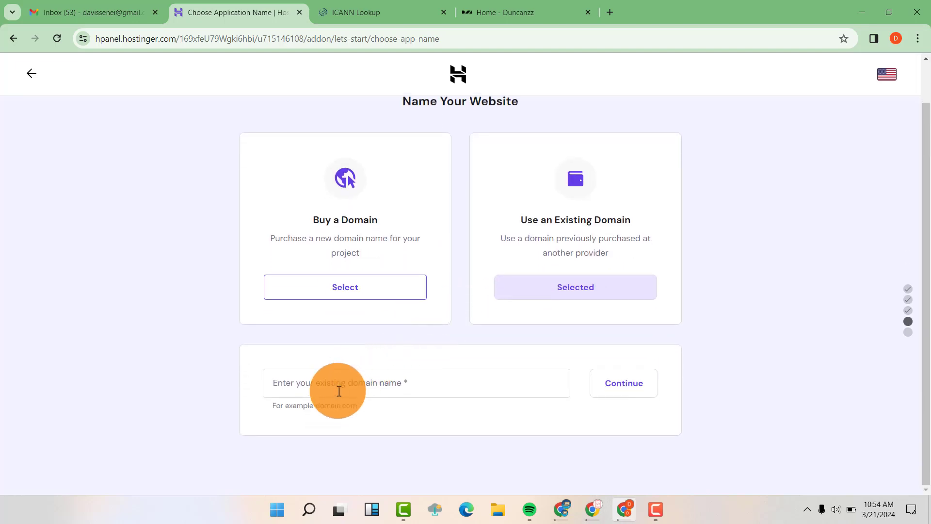
click(324, 384)
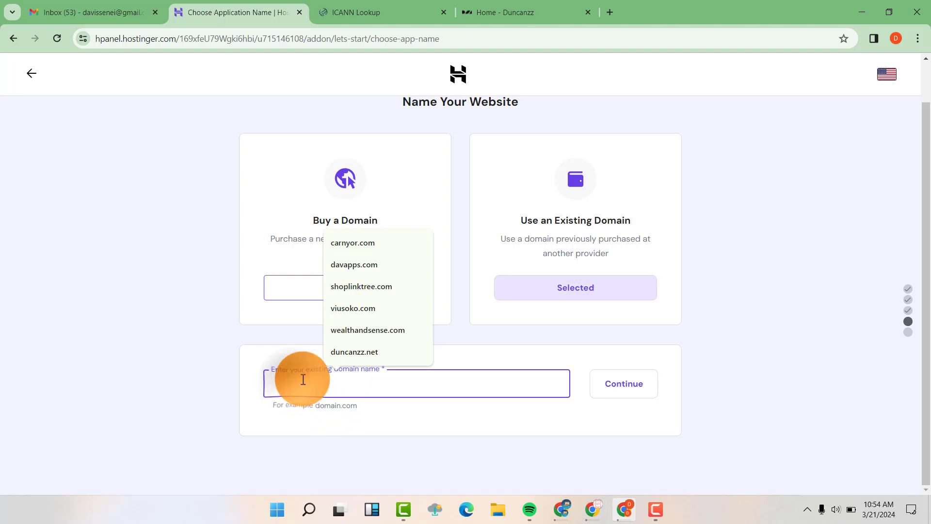
text(d)
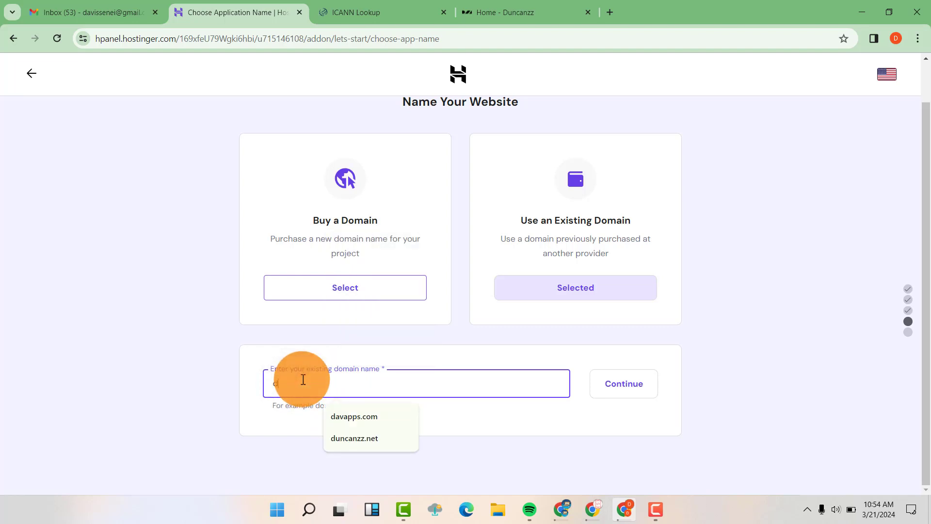
click(345, 438)
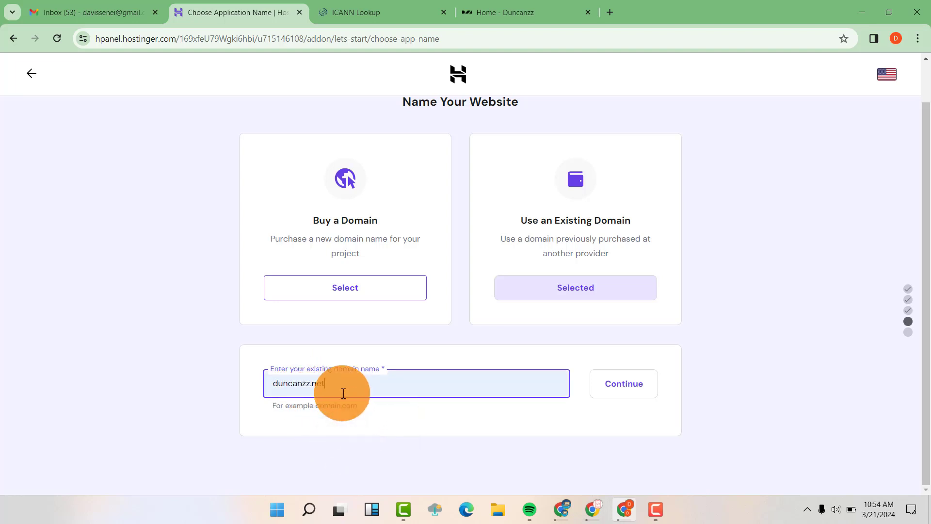
click(624, 402)
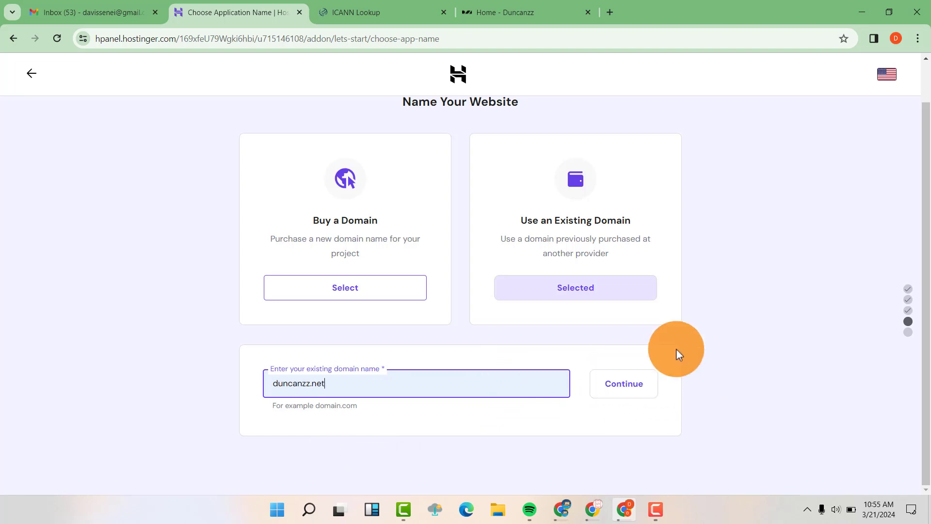
click(632, 384)
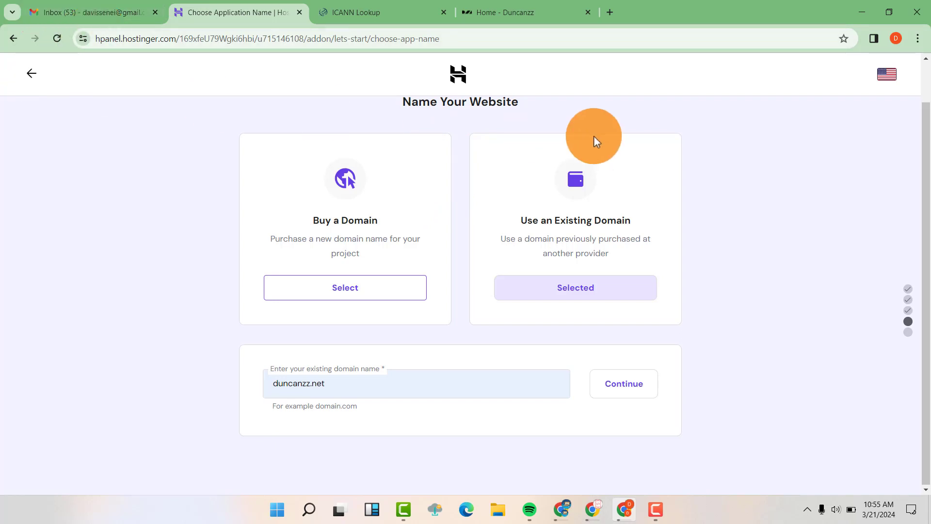
- Open the Manage dashboard for duncanzz.net from the hPanel Websites list
click(457, 76)
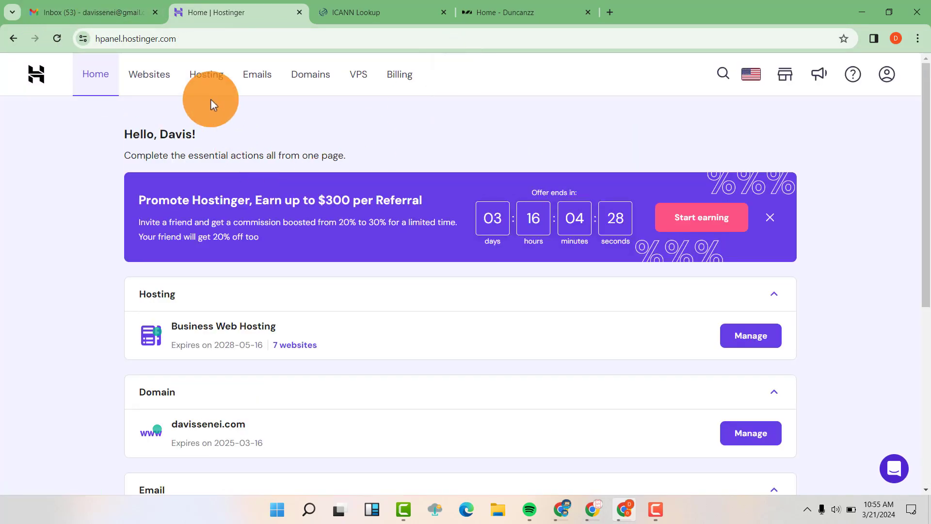
click(165, 78)
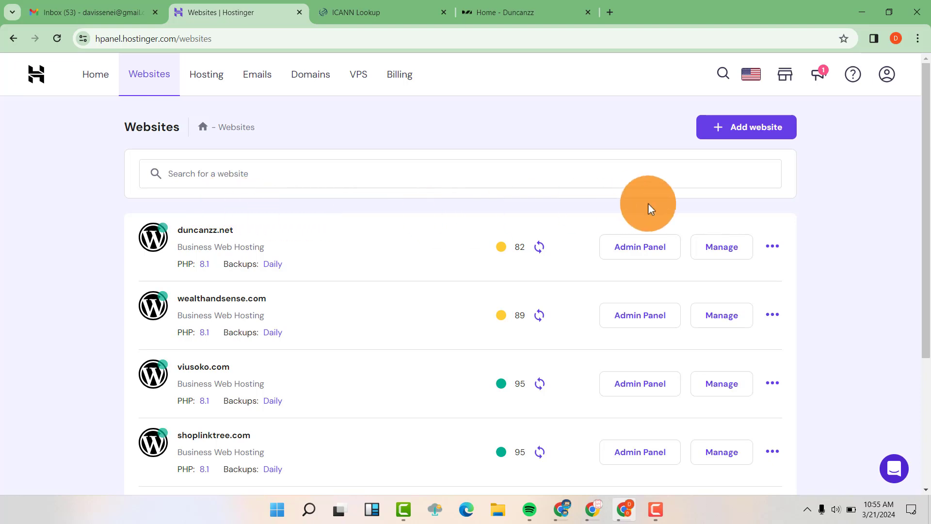
click(729, 251)
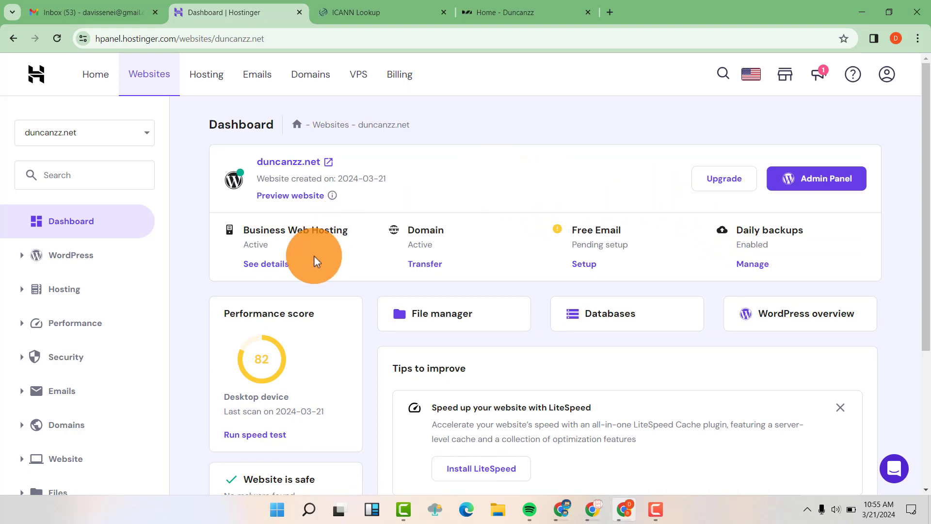
- Copy website IP 45.137.159.171 from the Business plan details and switch to Cloudflare
click(272, 264)
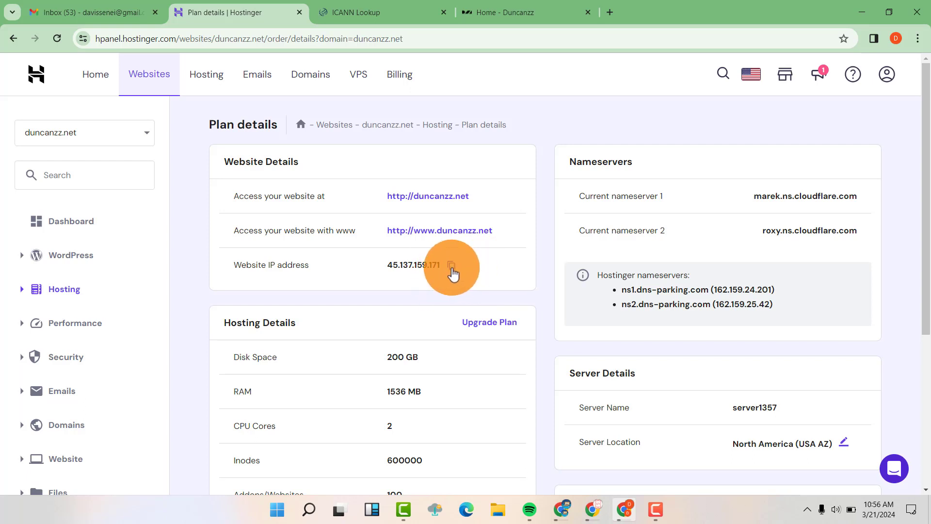
click(452, 266)
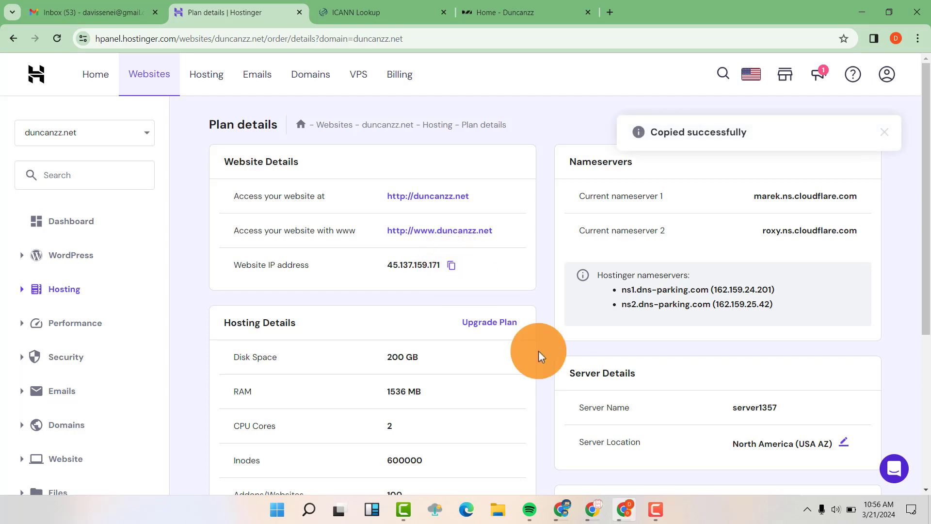
click(592, 509)
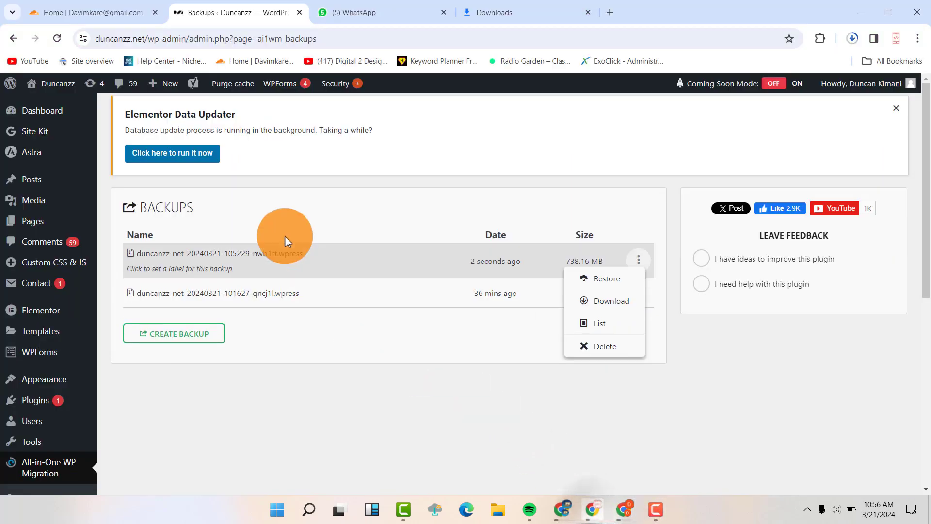
click(82, 12)
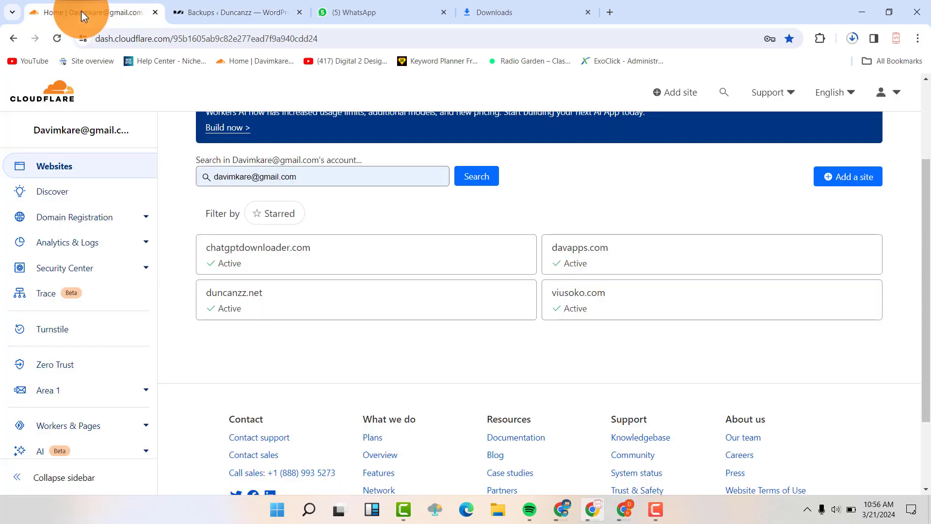
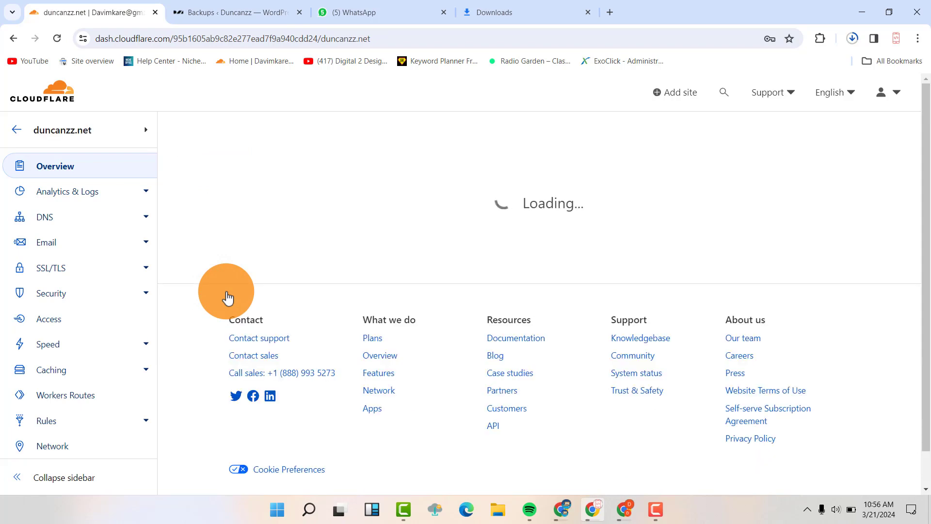
- Open the duncanzz.net DNS records list and start adding a new record
click(43, 219)
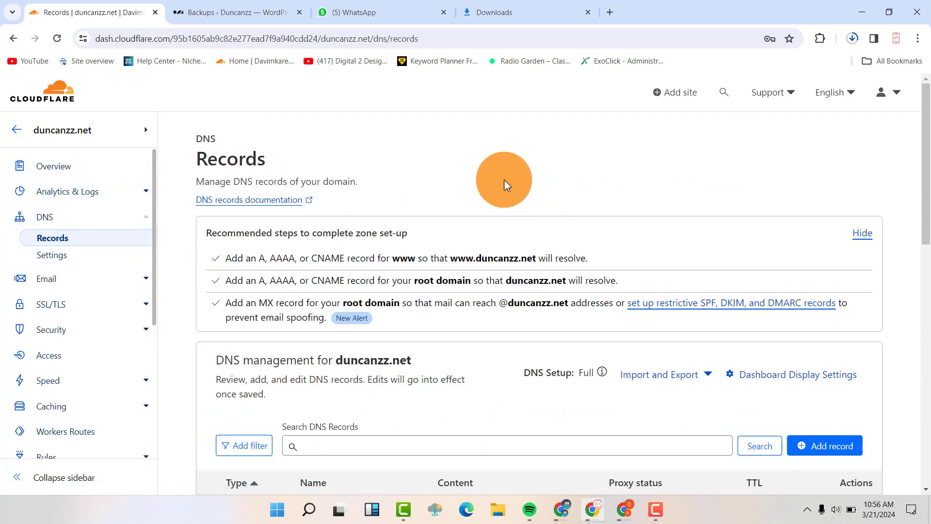
scroll(436, 231, down, 7)
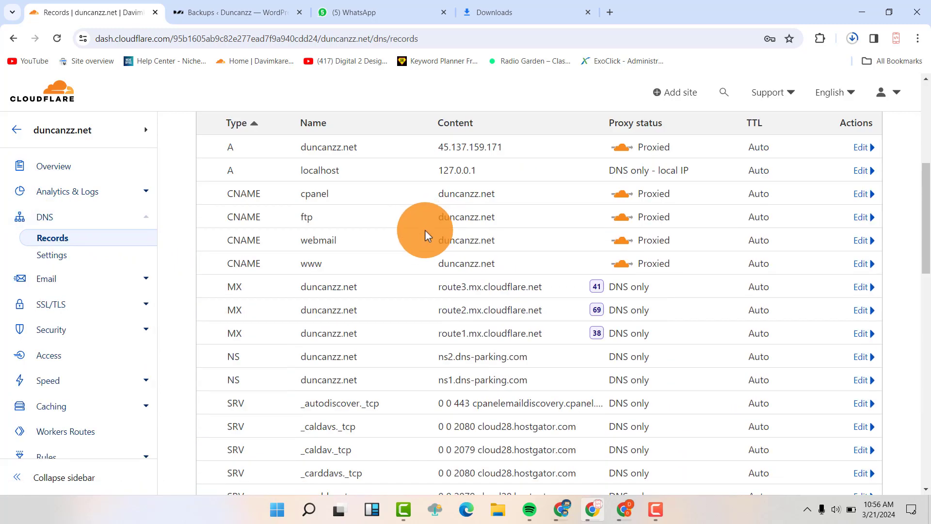
scroll(427, 214, up, 2)
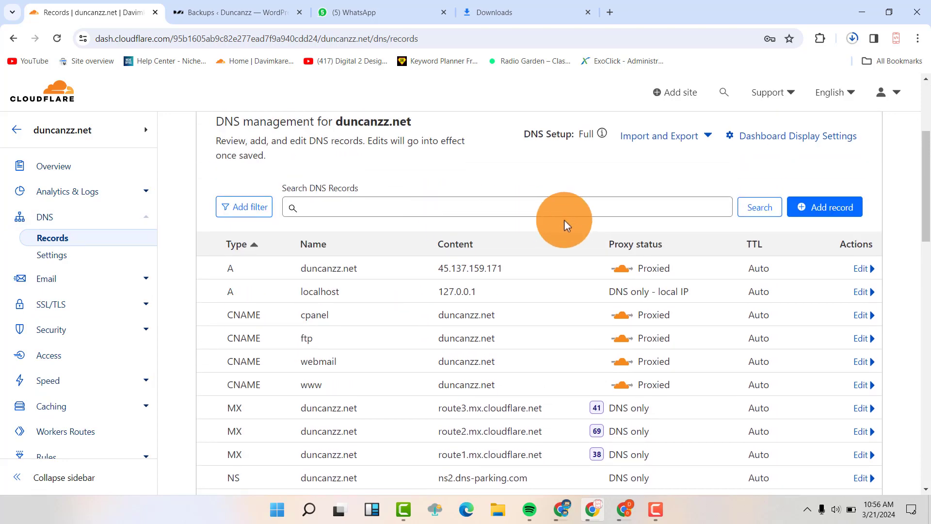
click(817, 212)
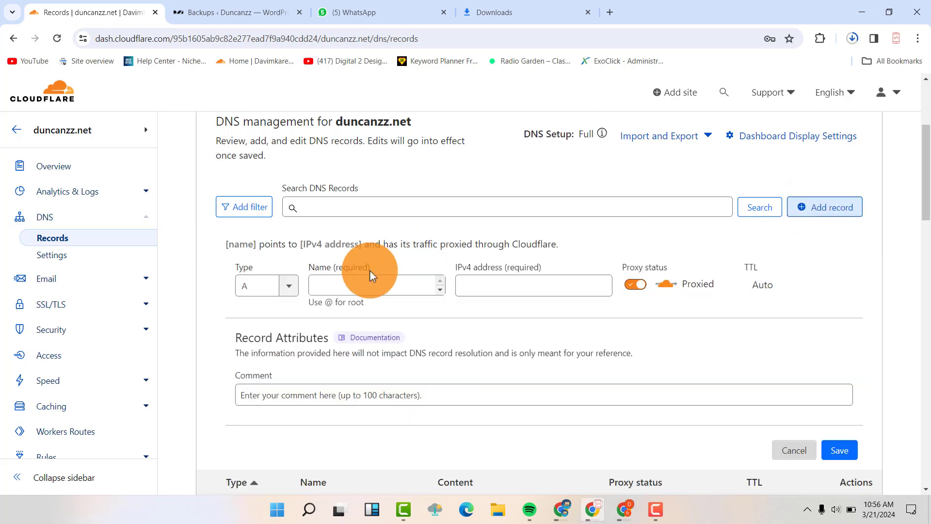
click(359, 286)
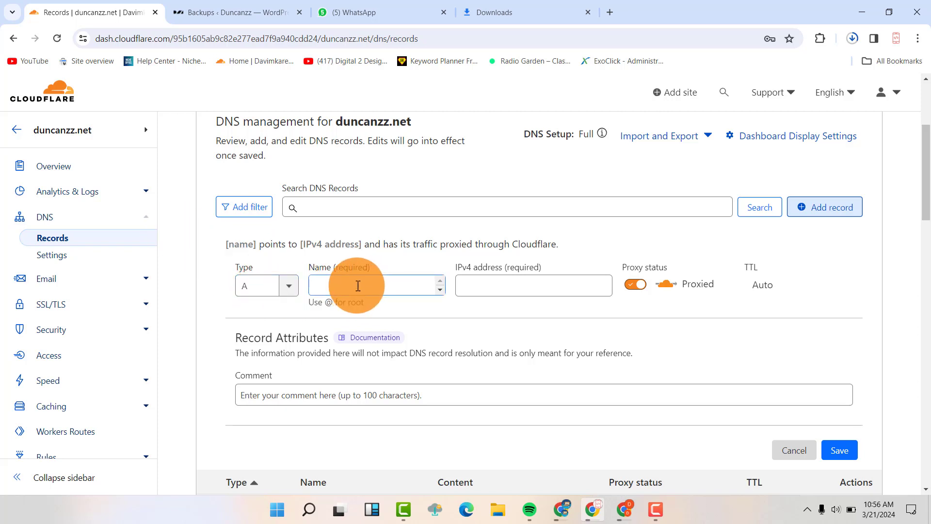
text(@)
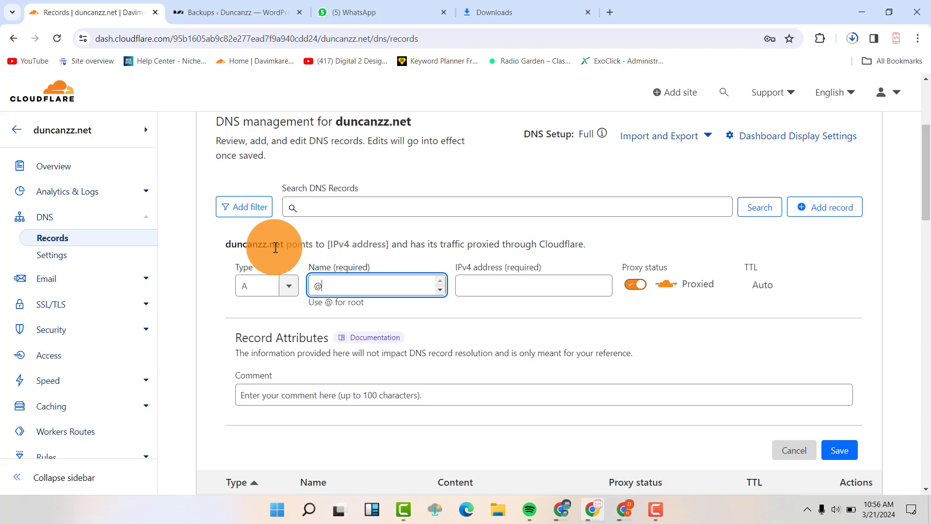
click(488, 284)
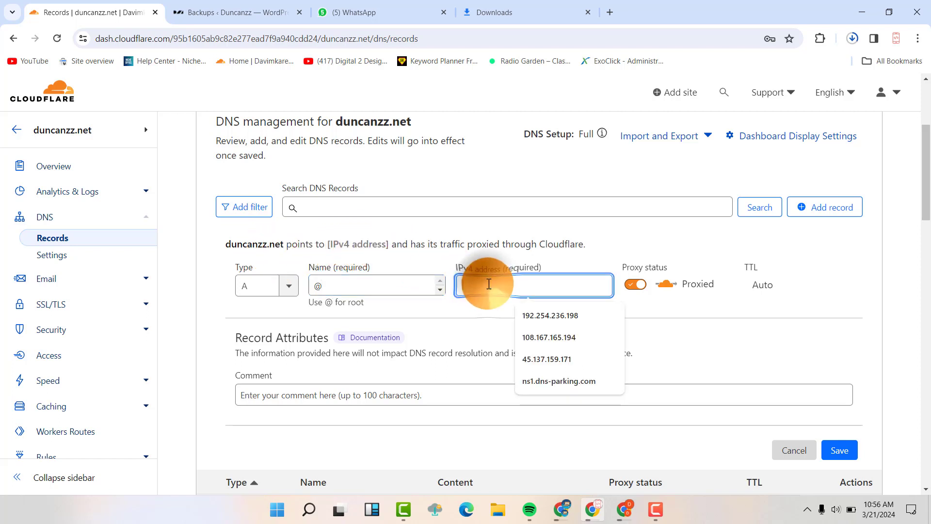
key(Down)
key(Down)
key(Down)
key(Return)
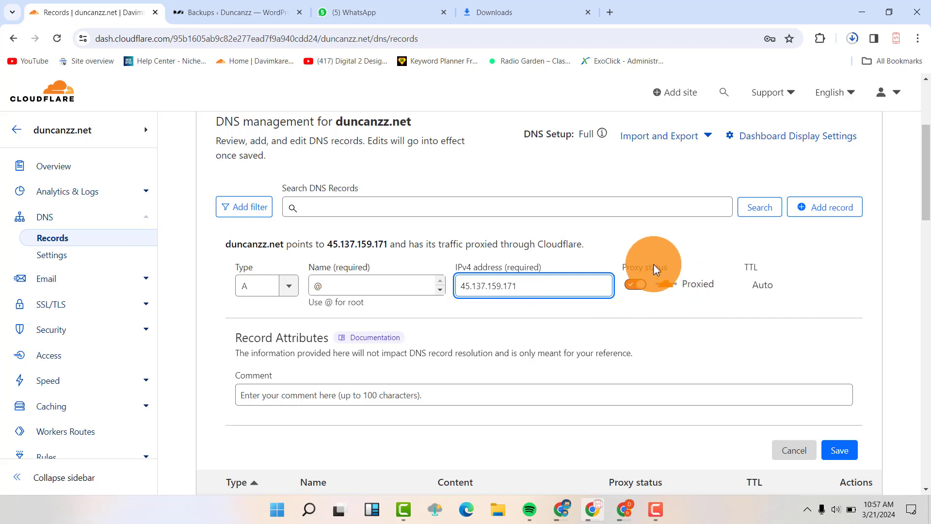
click(635, 285)
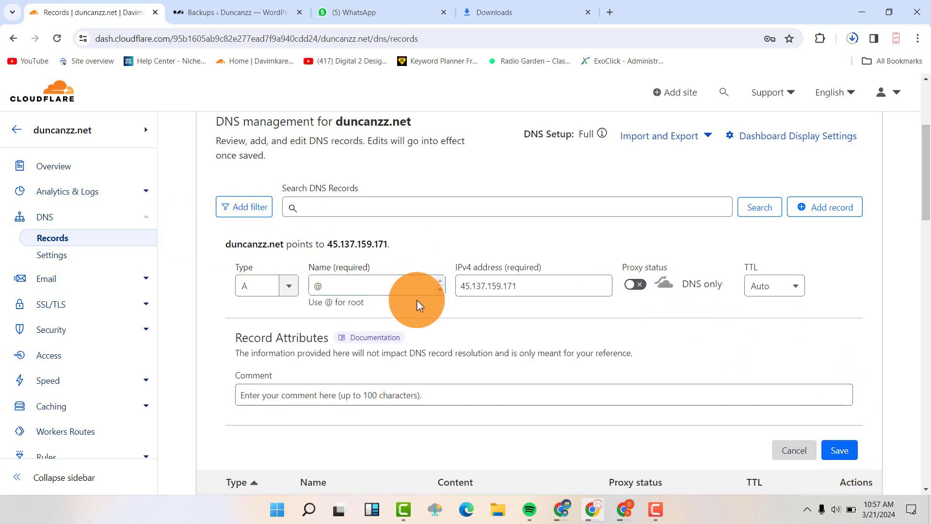
click(577, 294)
click(801, 328)
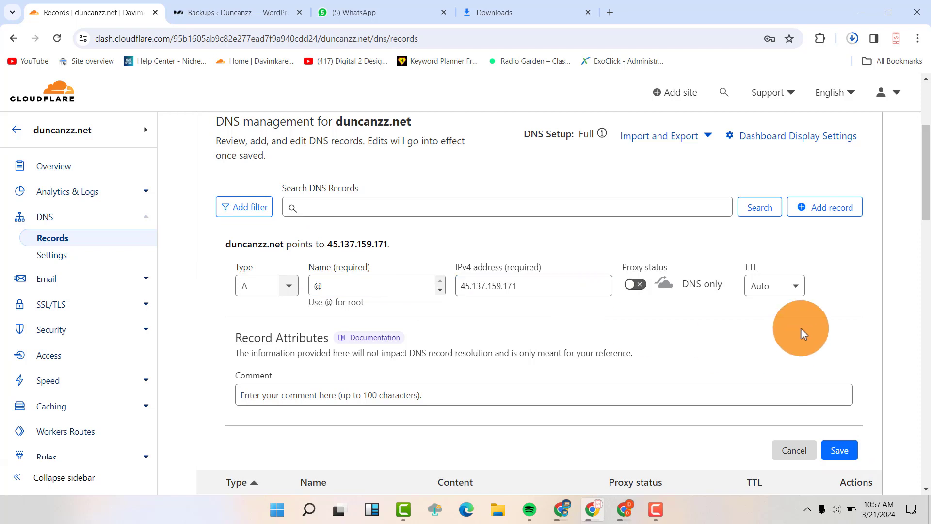
scroll(546, 339, down, 4)
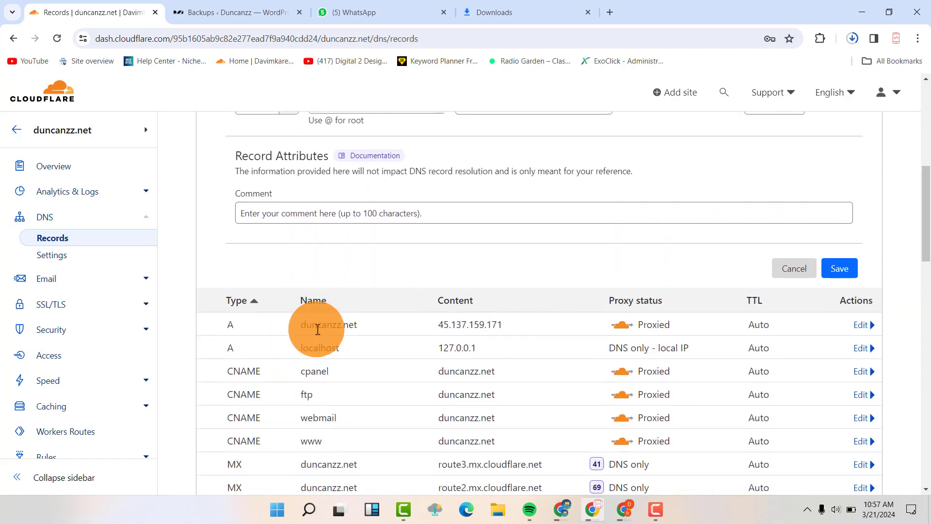
scroll(542, 256, up, 3)
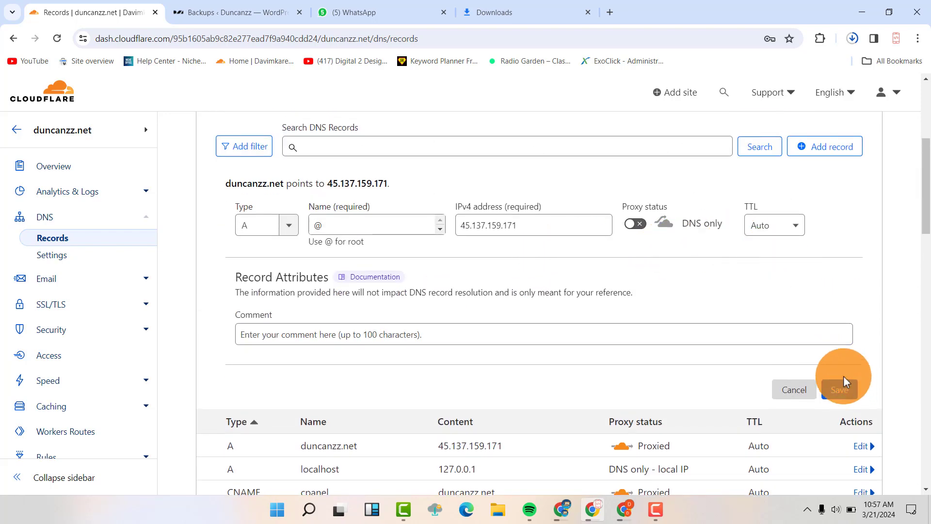
click(791, 393)
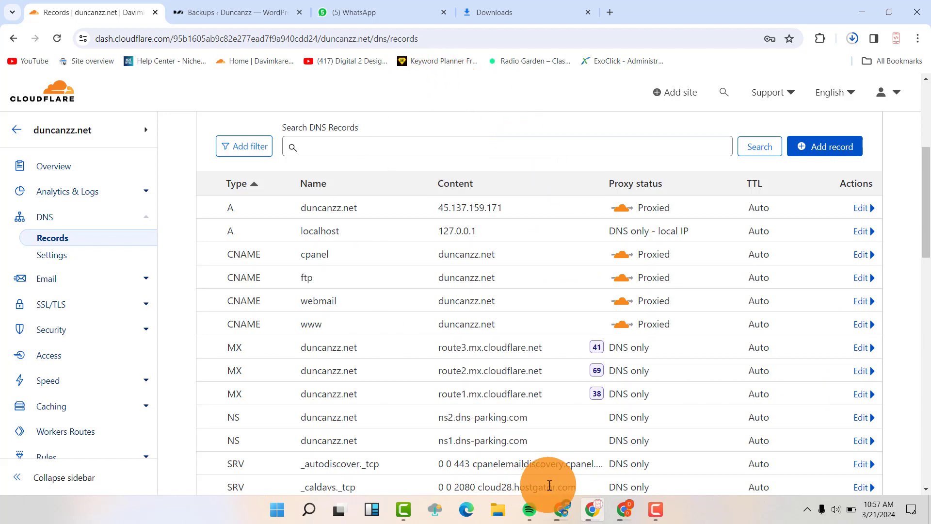
- Bring the Hostinger plan details Chrome window to the front
mouse_move(561, 511)
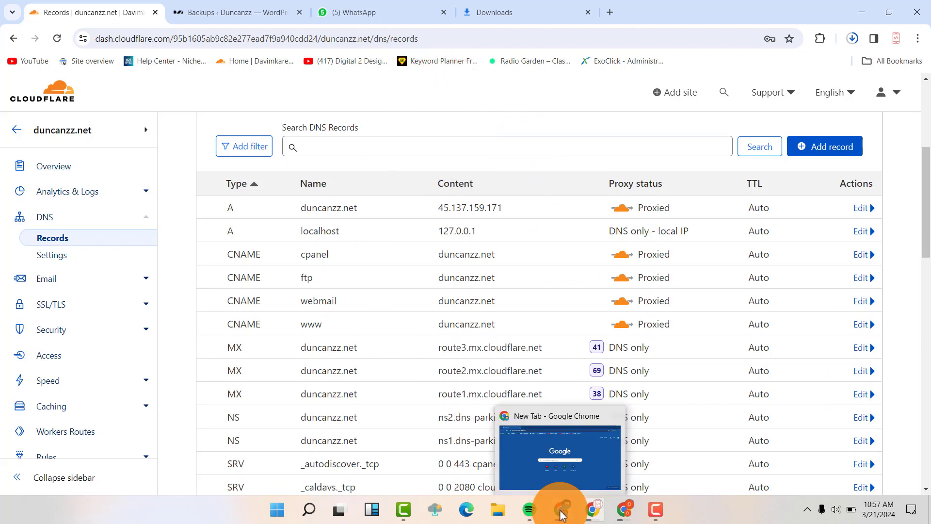
mouse_move(591, 515)
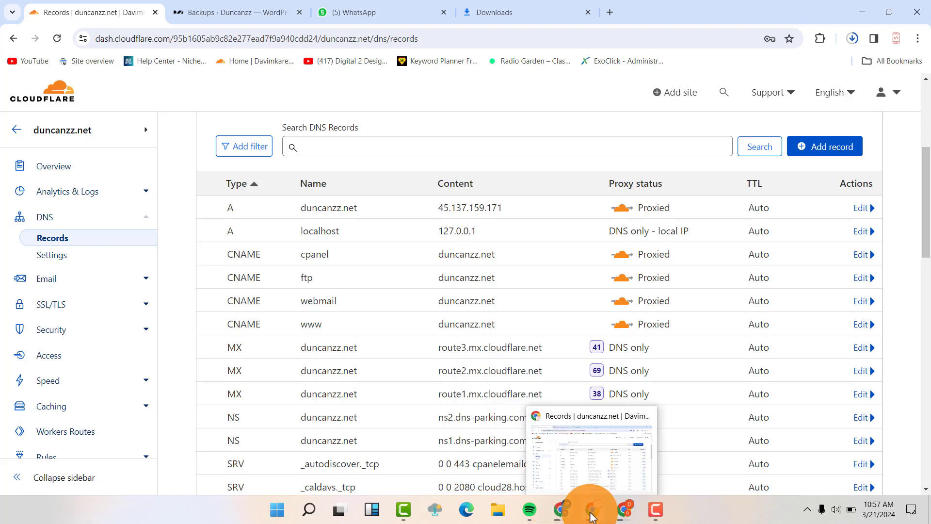
click(623, 520)
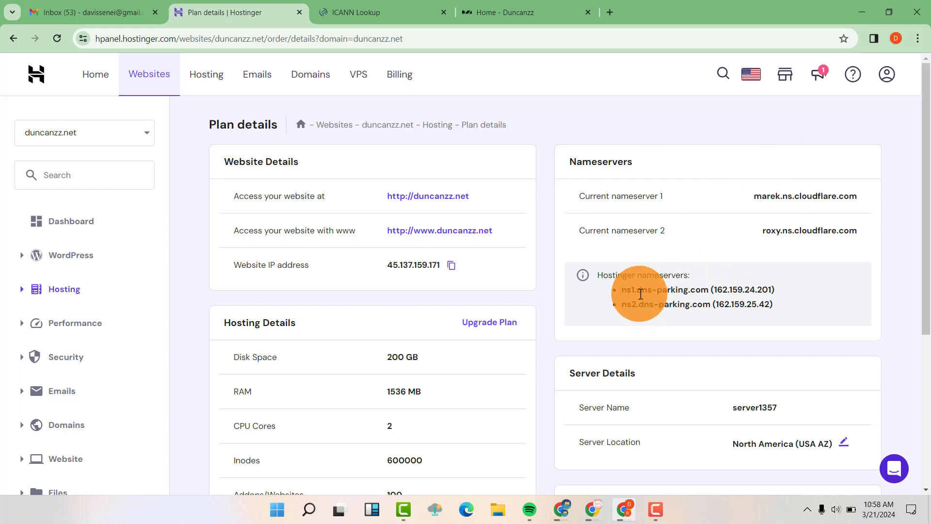
- Copy the Hostinger nameserver ns1.dns-parking.com and return to the Cloudflare window
drag(623, 290, 701, 289)
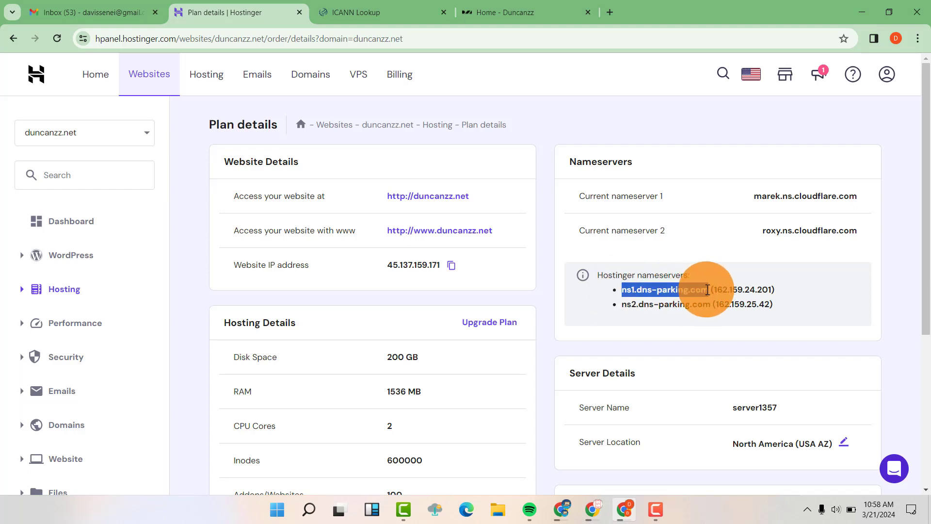
right_click(716, 301)
click(723, 303)
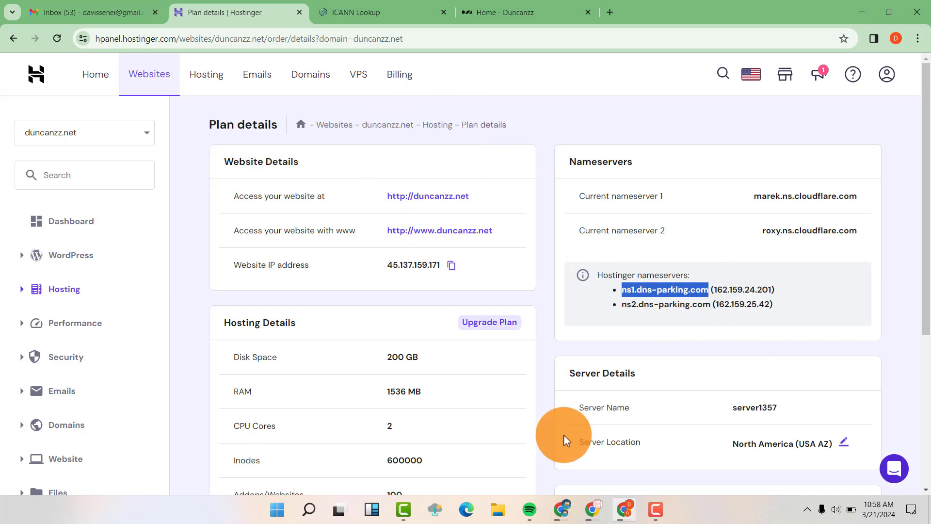
click(591, 509)
- Fill a new NS record with name @ and nameserver ns1.dns-parking.com
scroll(870, 135, up, 4)
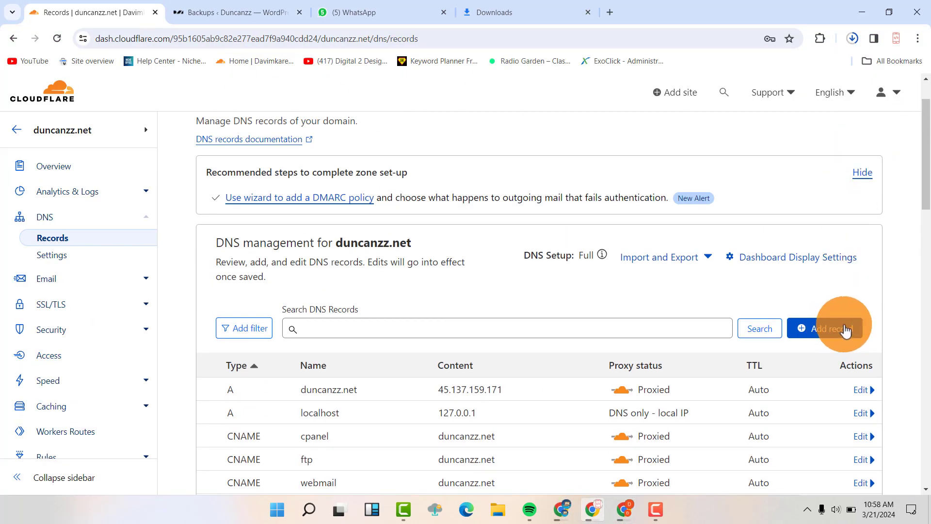
click(852, 329)
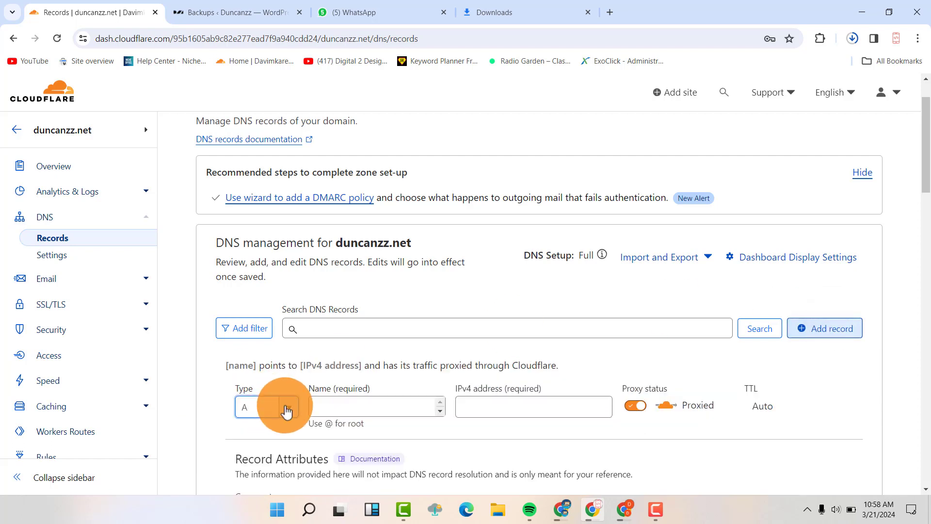
scroll(271, 388, down, 1)
click(260, 345)
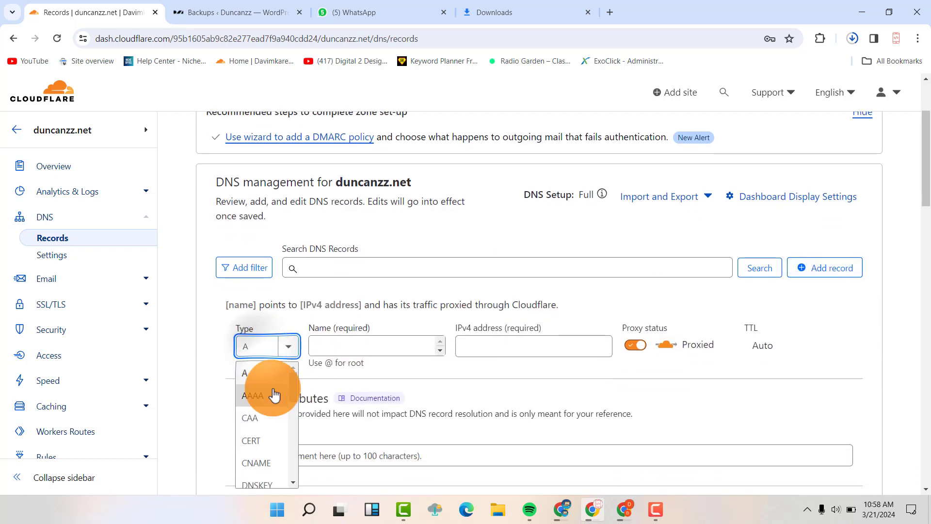
scroll(267, 393, down, 3)
scroll(267, 394, down, 4)
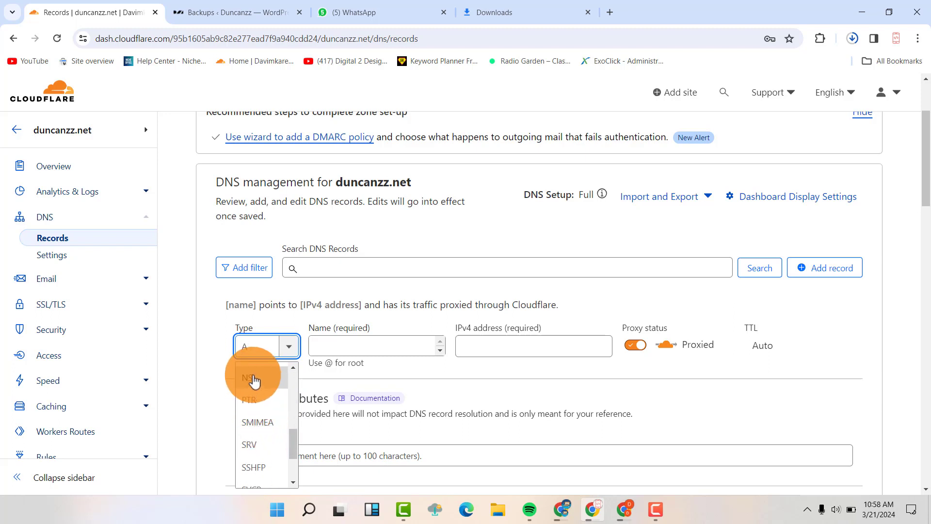
click(253, 378)
click(369, 351)
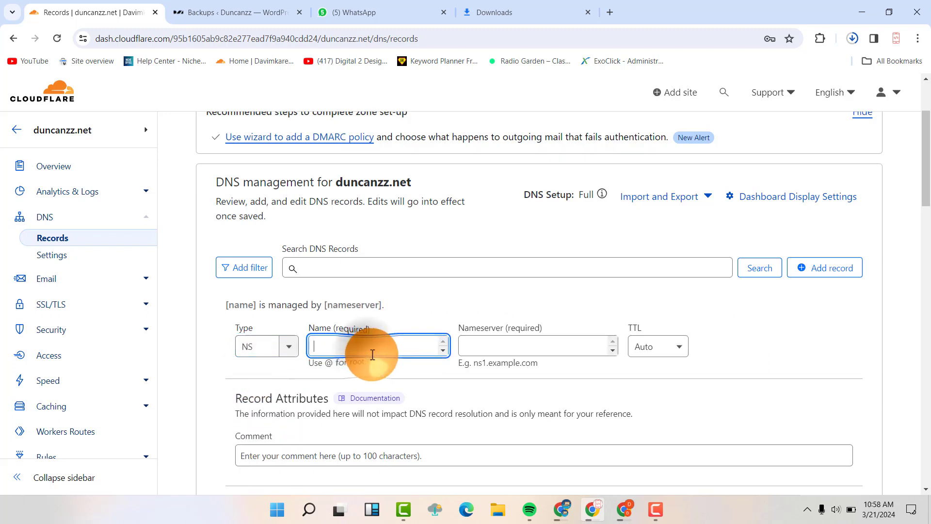
text(@)
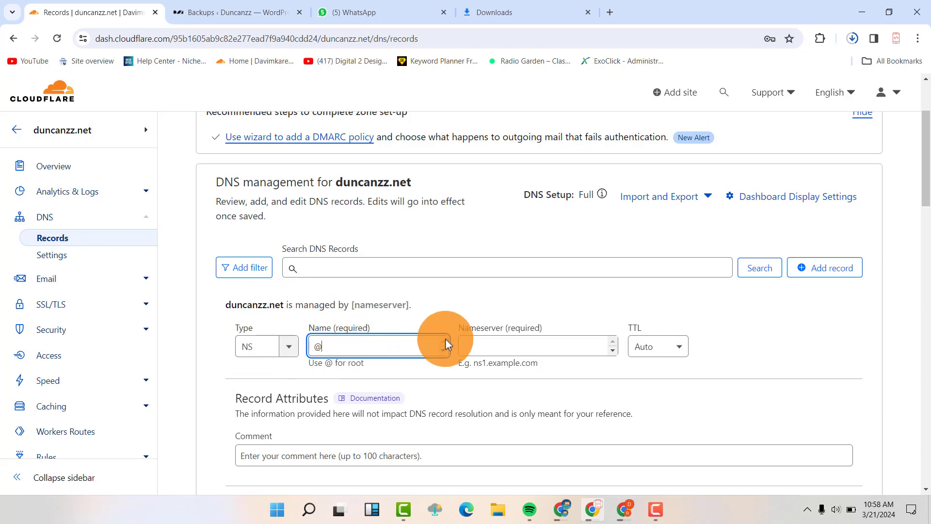
click(470, 347)
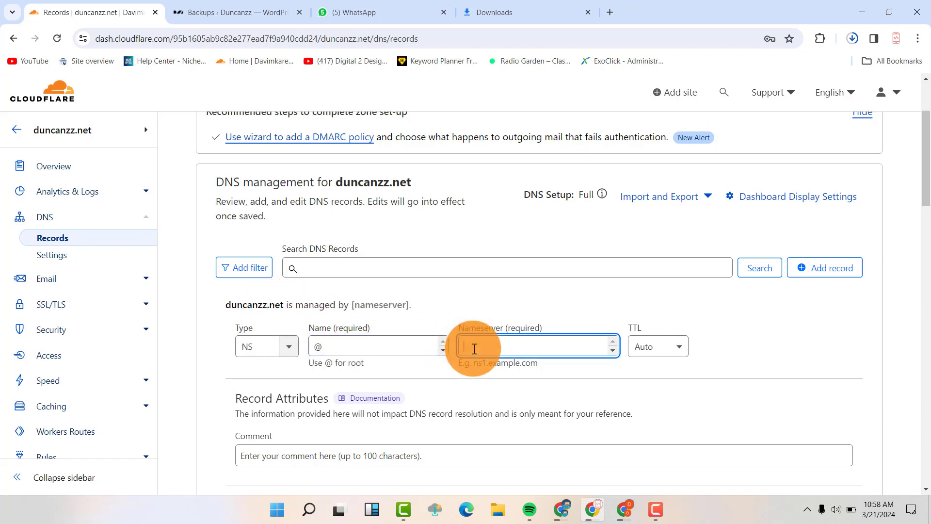
key(ctrl+v)
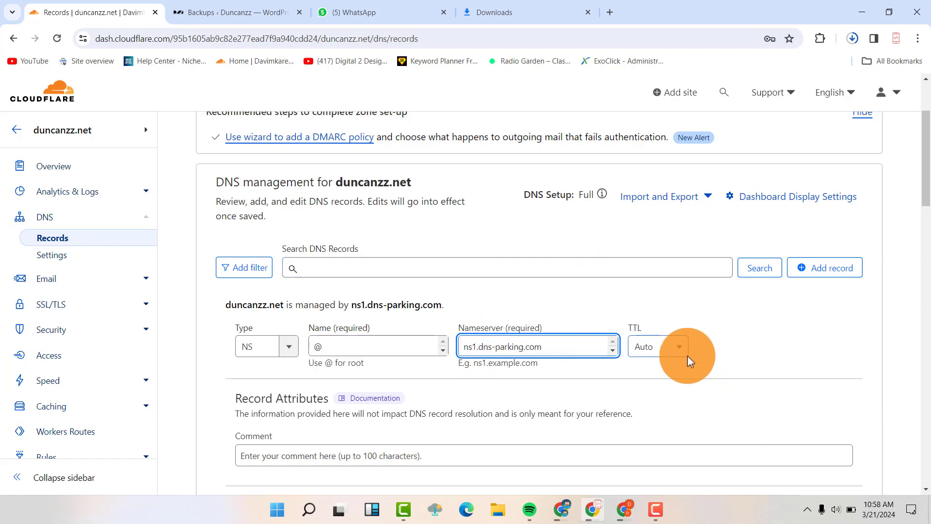
- Cancel the unsaved NS record and switch to the Hostinger plan details window
scroll(702, 338, down, 1)
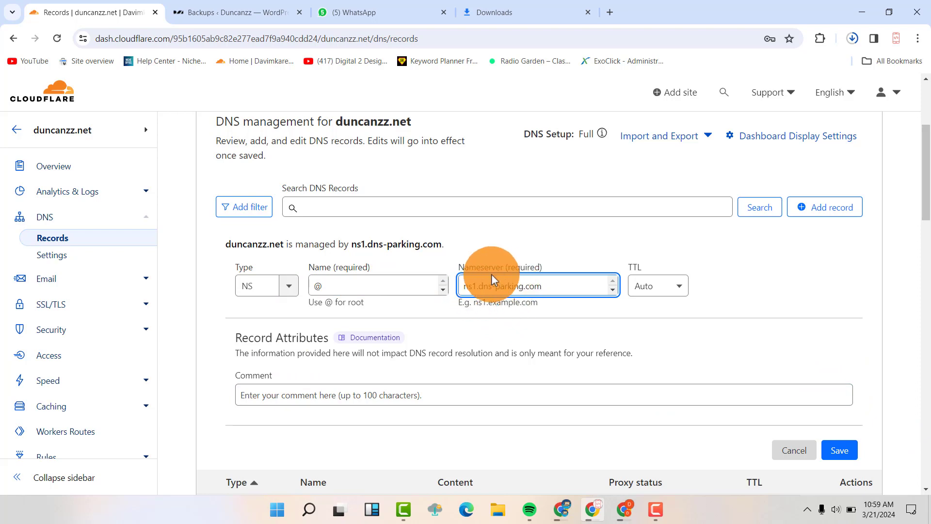
scroll(409, 328, down, 3)
scroll(347, 387, down, 6)
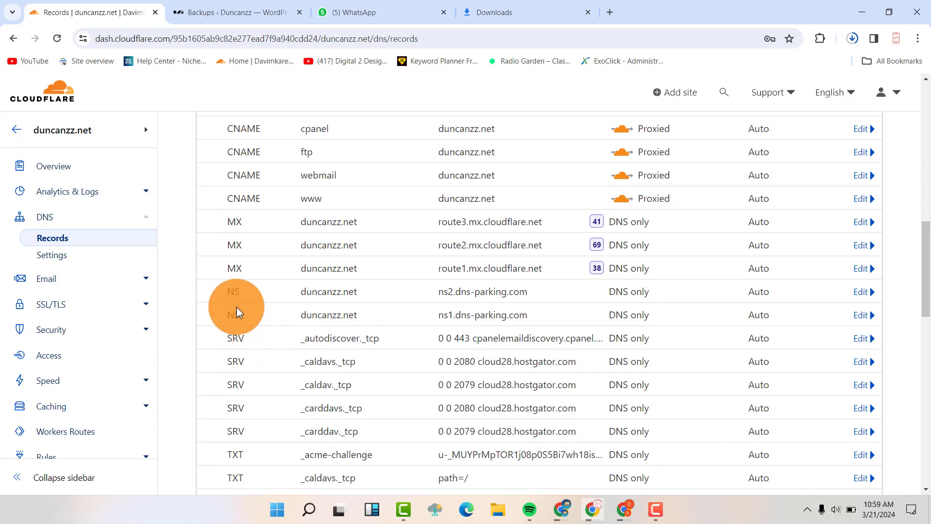
scroll(537, 167, up, 7)
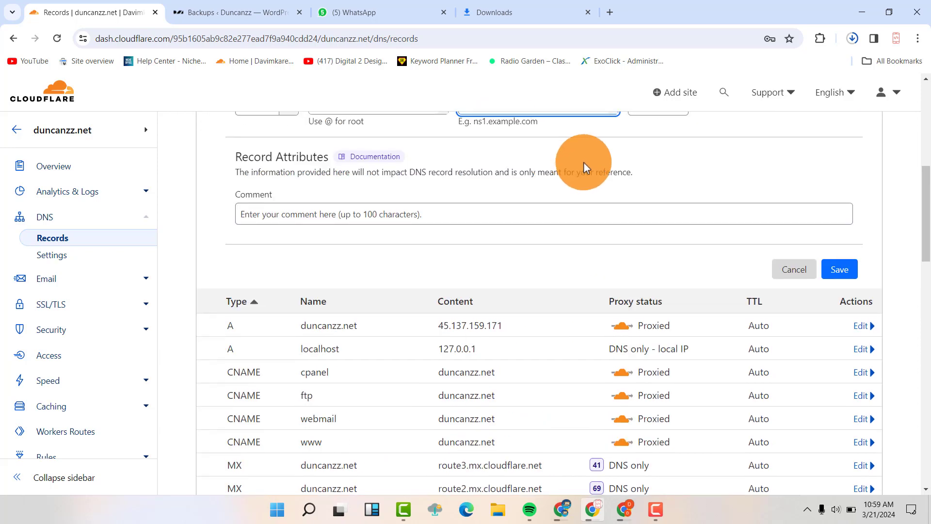
scroll(772, 325, down, 2)
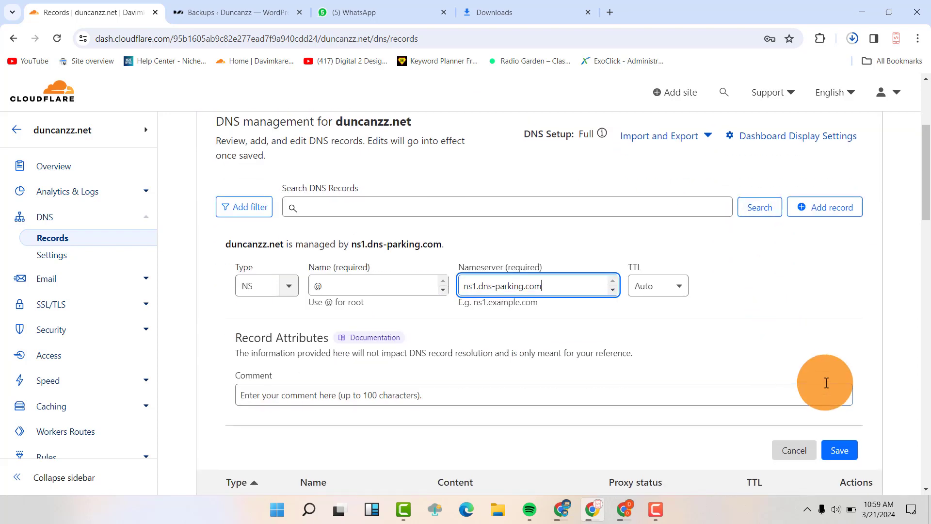
click(791, 452)
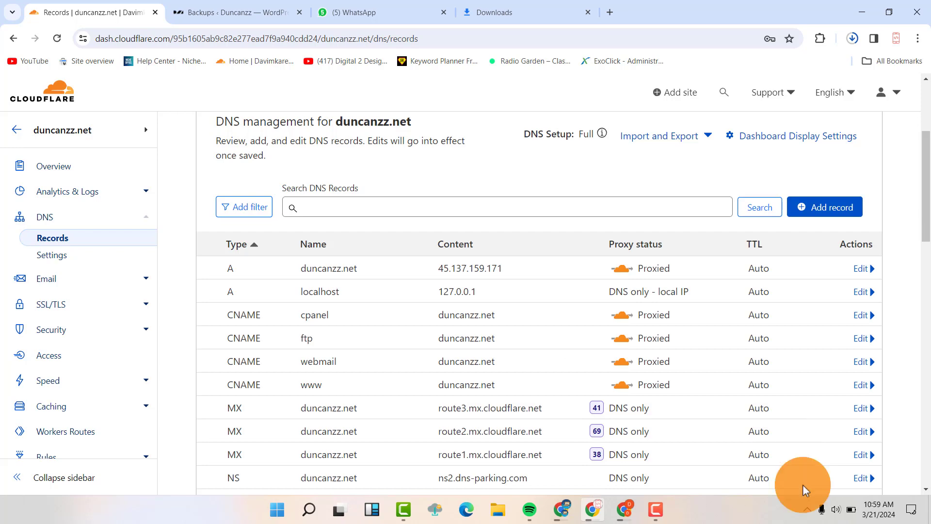
mouse_move(615, 507)
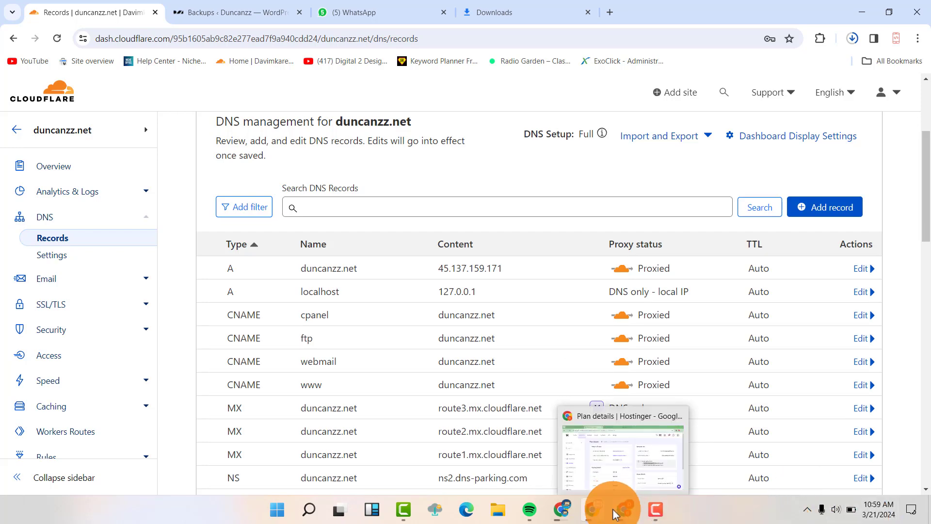
click(615, 511)
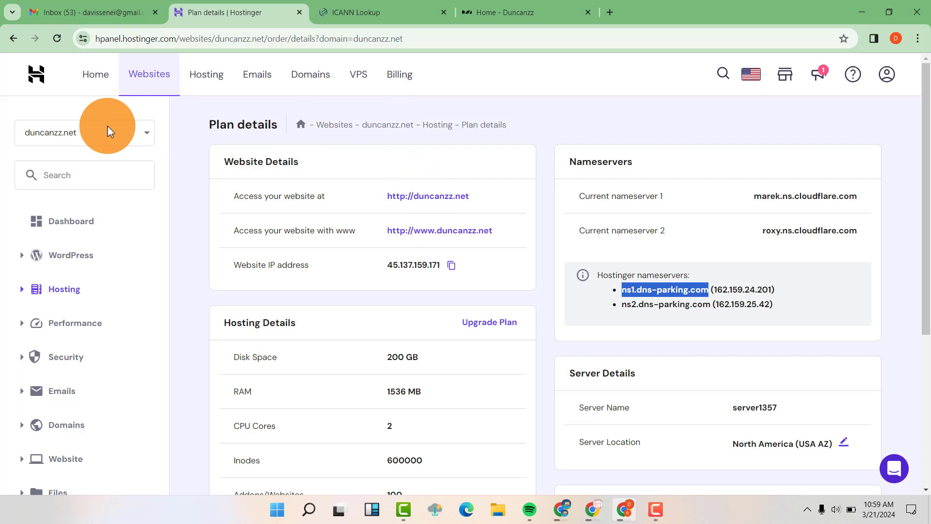
- Go to the Hostinger hPanel Home overview
click(95, 80)
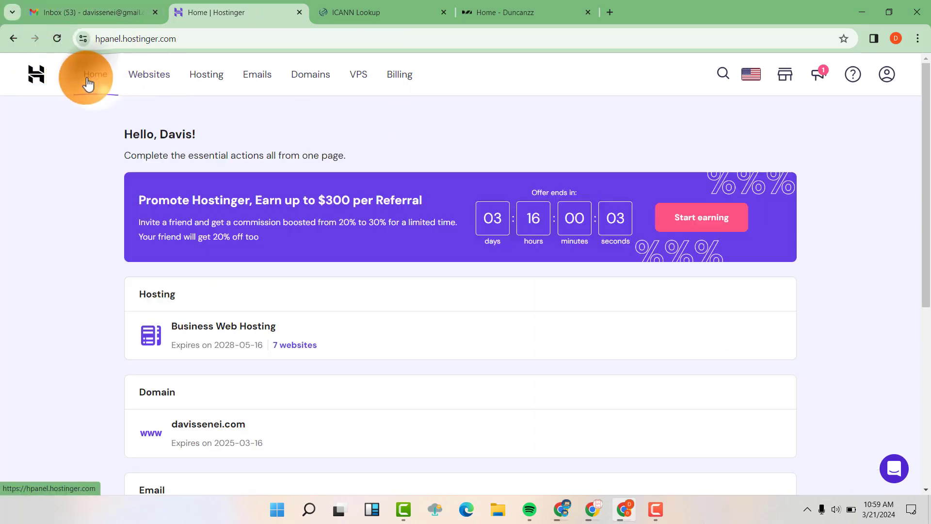
- Open the duncanzz.net management dashboard from the Websites list
click(148, 70)
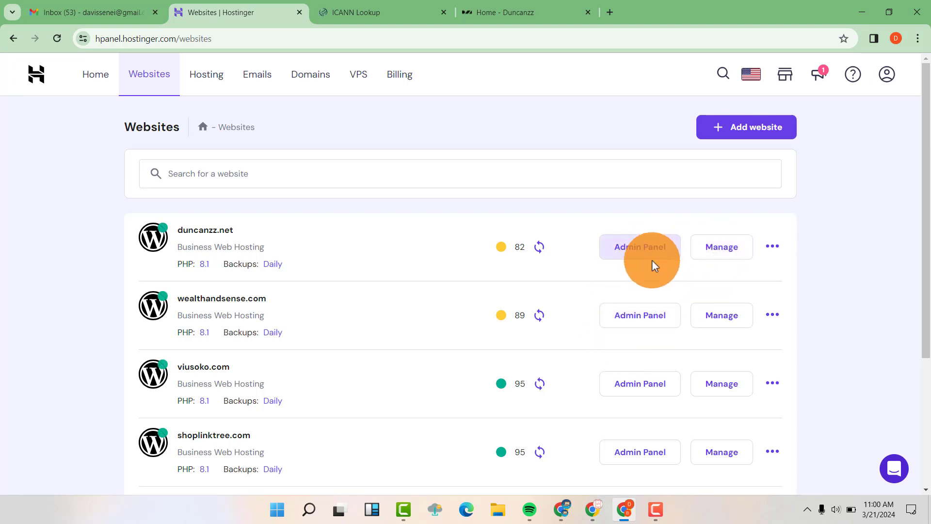
click(717, 258)
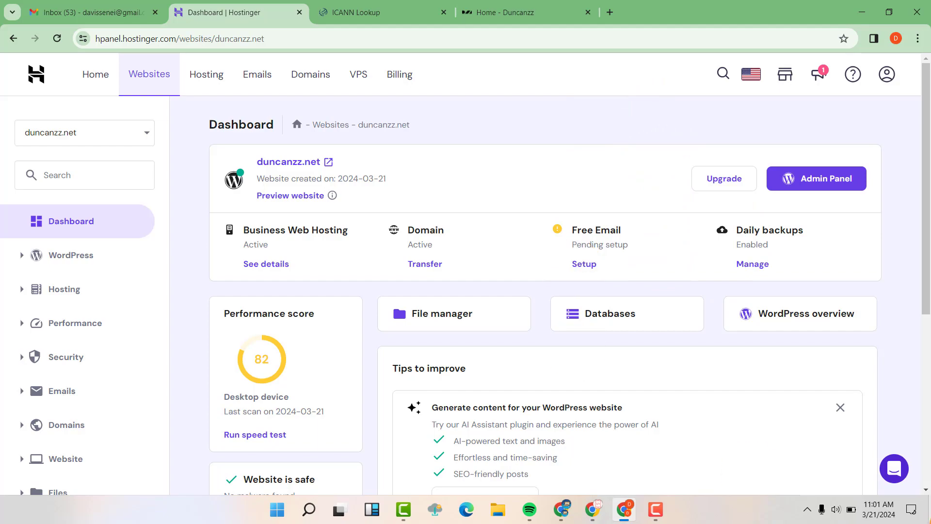
- Restore Chrome, return to the Websites list, and switch to the live duncanzz.net tab
click(929, 521)
click(927, 519)
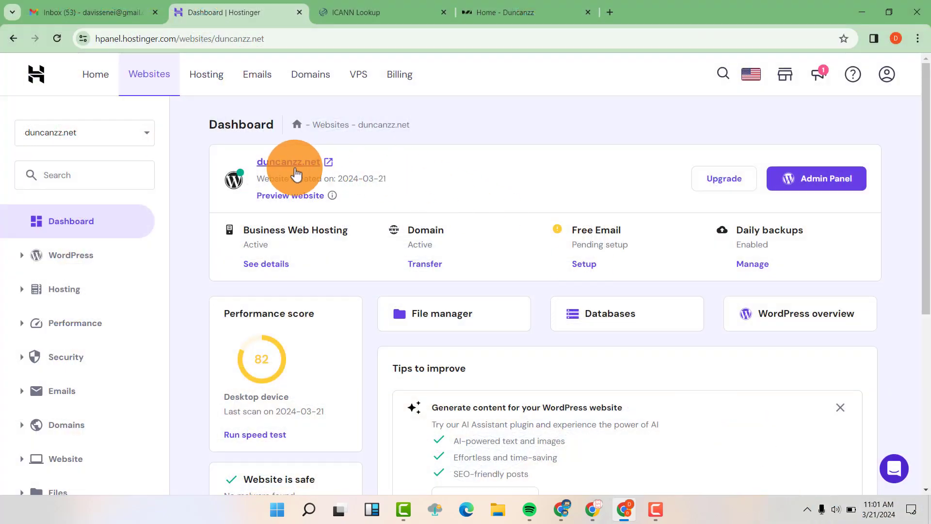
click(156, 77)
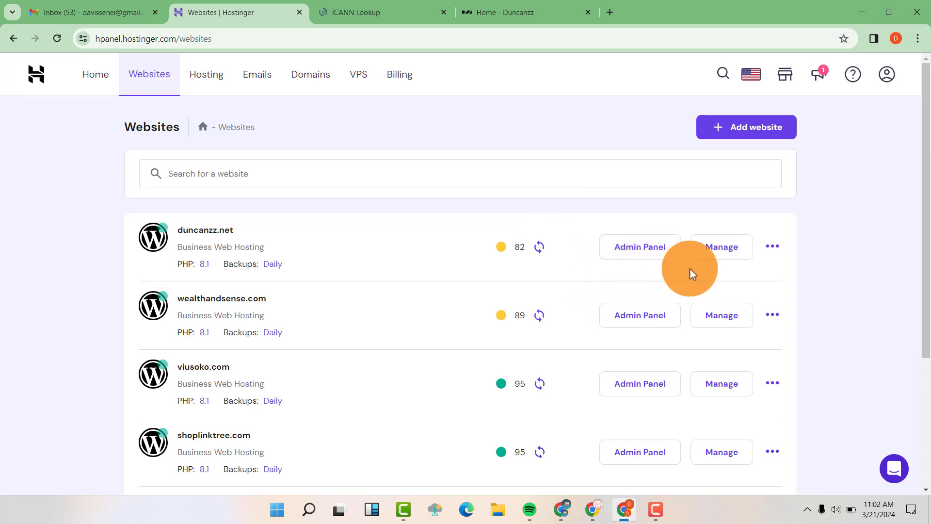
click(490, 13)
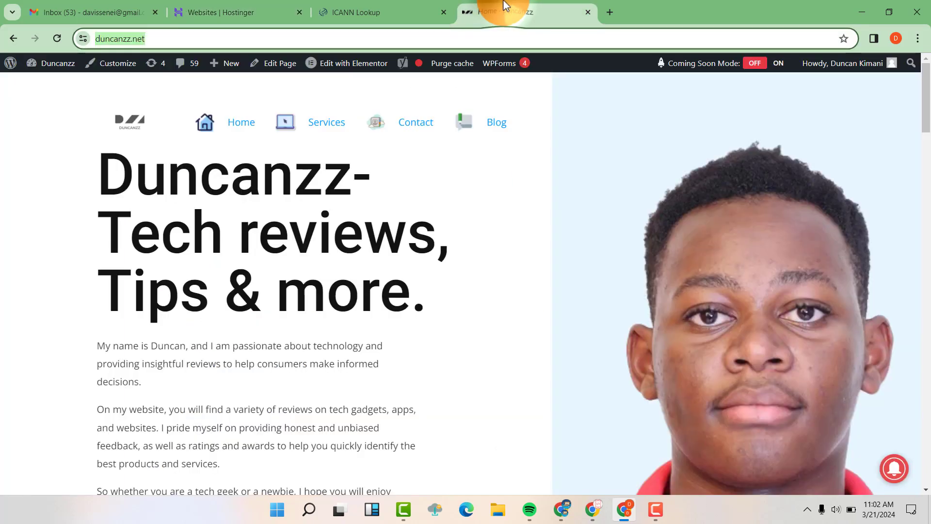
- Open the duncanzz.net WordPress admin Dashboard and locate All-in-One WP Migration in the sidebar
click(46, 85)
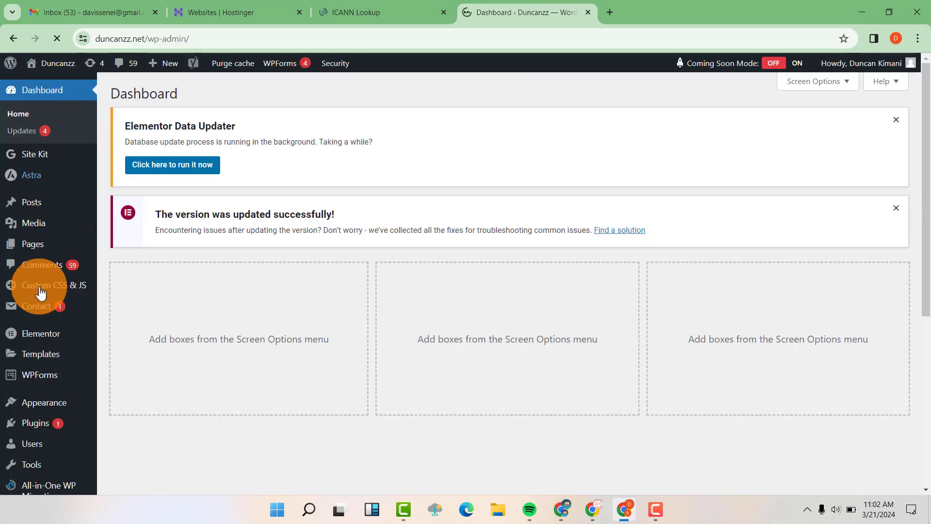
mouse_move(45, 422)
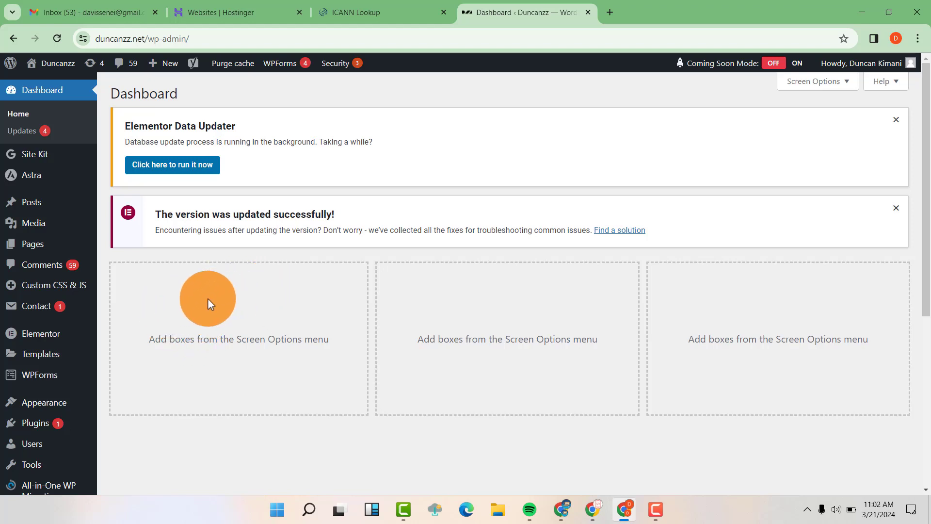
scroll(106, 428, down, 1)
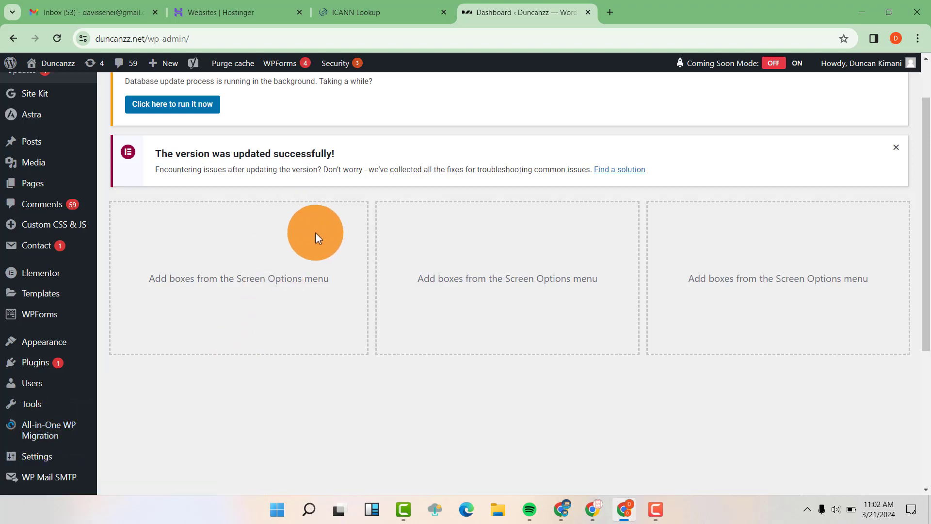
scroll(313, 237, up, 1)
scroll(236, 301, down, 2)
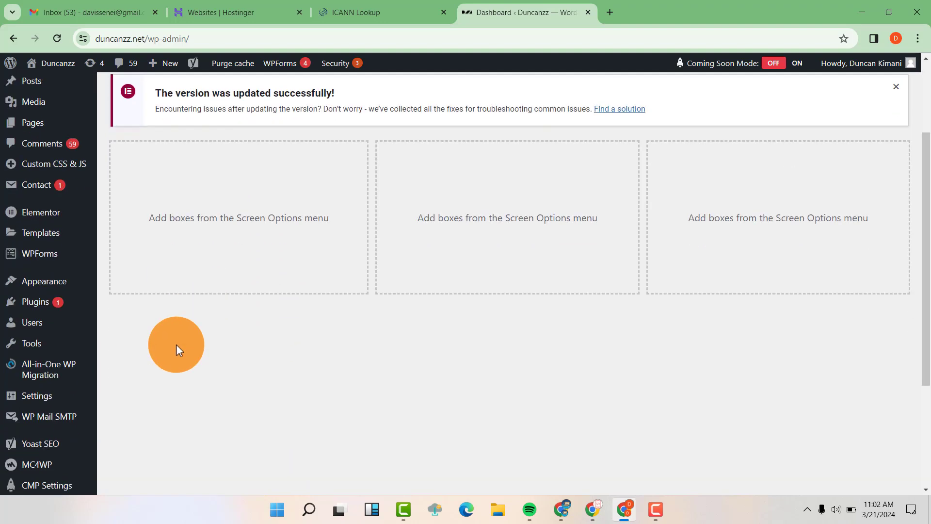
mouse_move(29, 373)
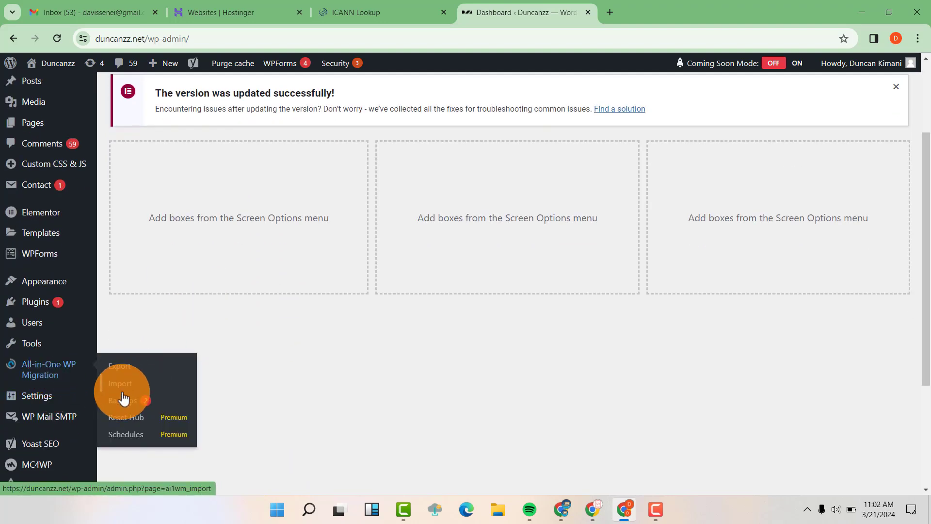
- Open the All-in-One WP Migration Import page, cancel the File picker, and select the address-bar domain
click(125, 365)
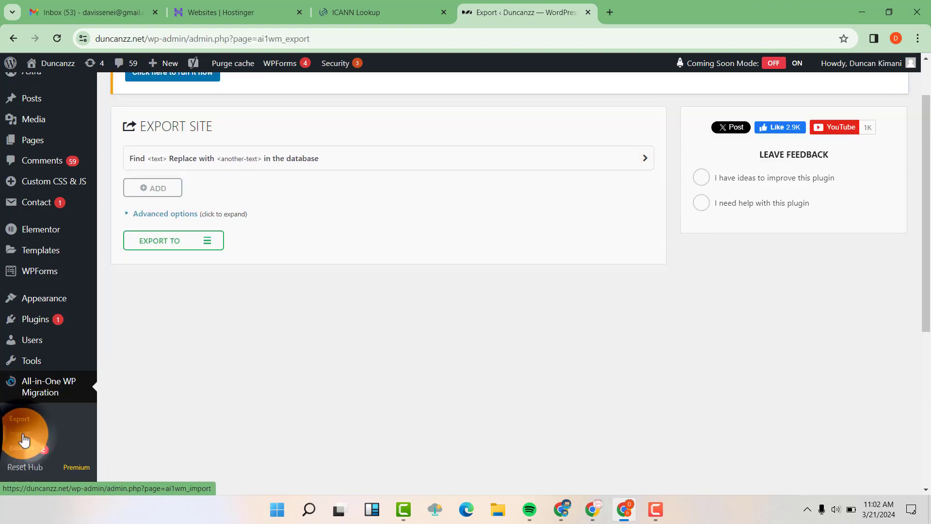
click(25, 434)
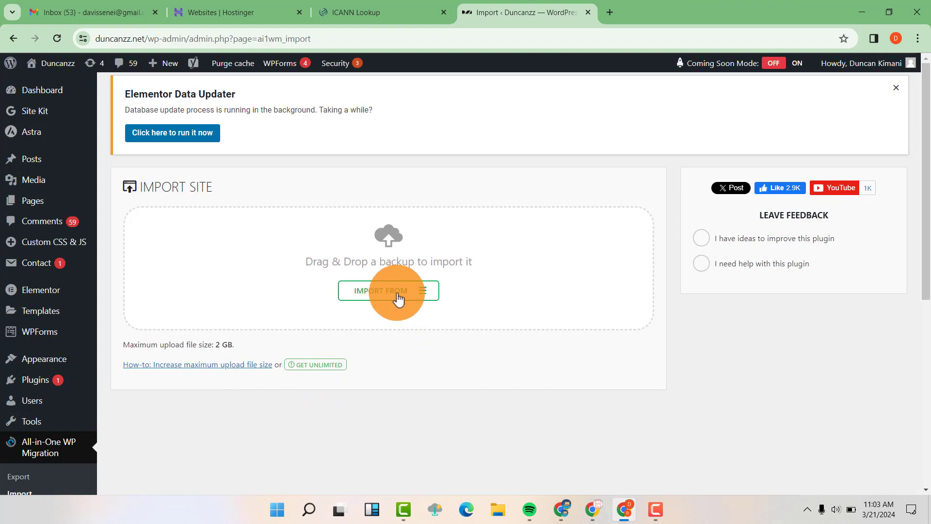
click(416, 294)
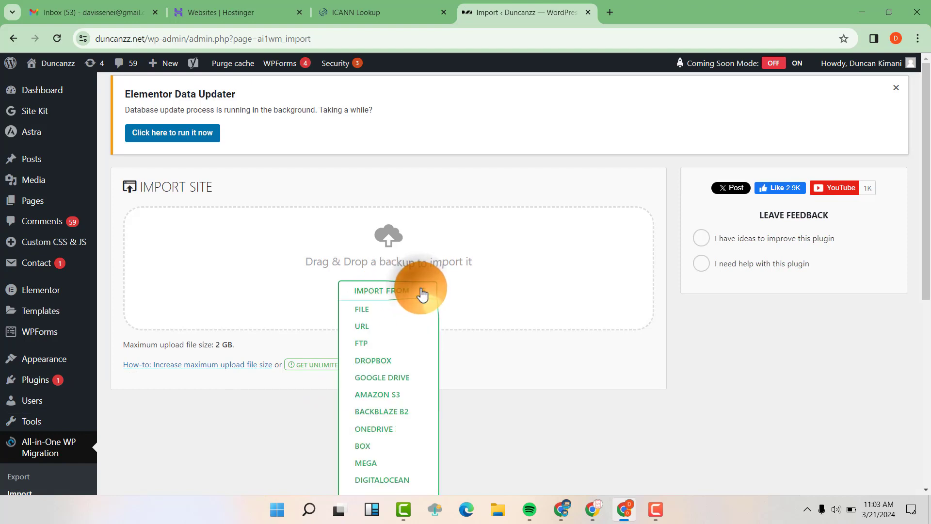
click(379, 314)
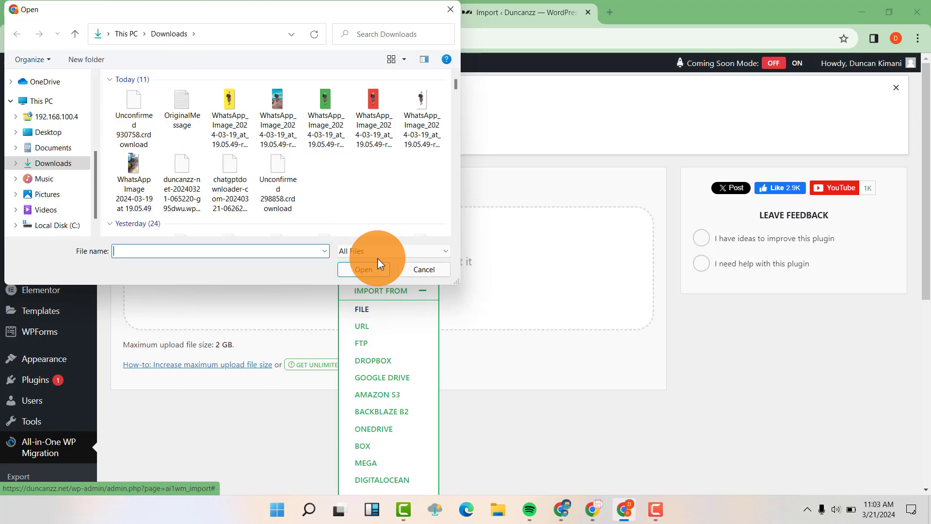
click(434, 269)
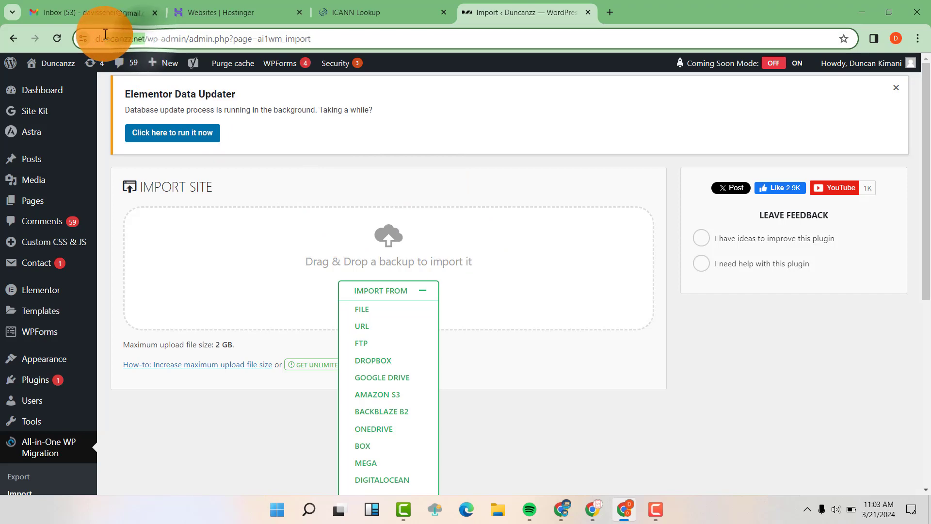
double_click(139, 38)
click(375, 7)
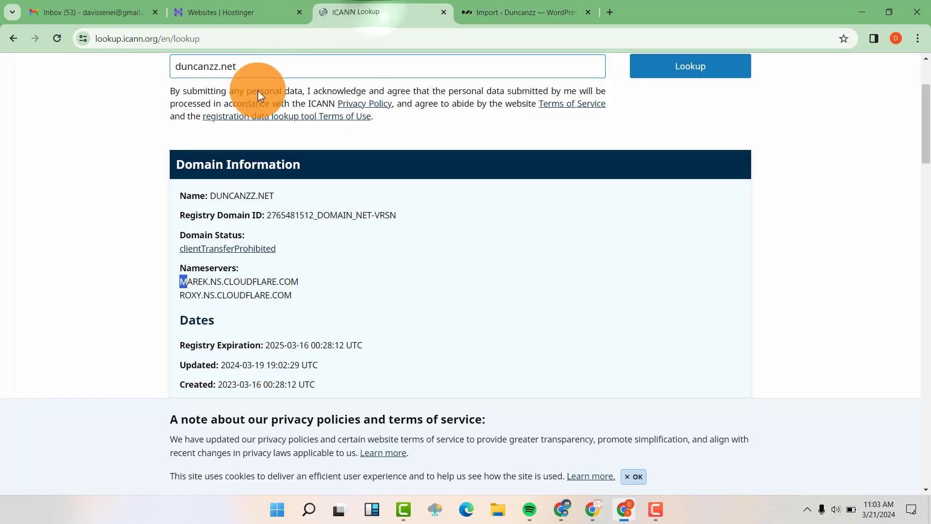
scroll(266, 162, up, 3)
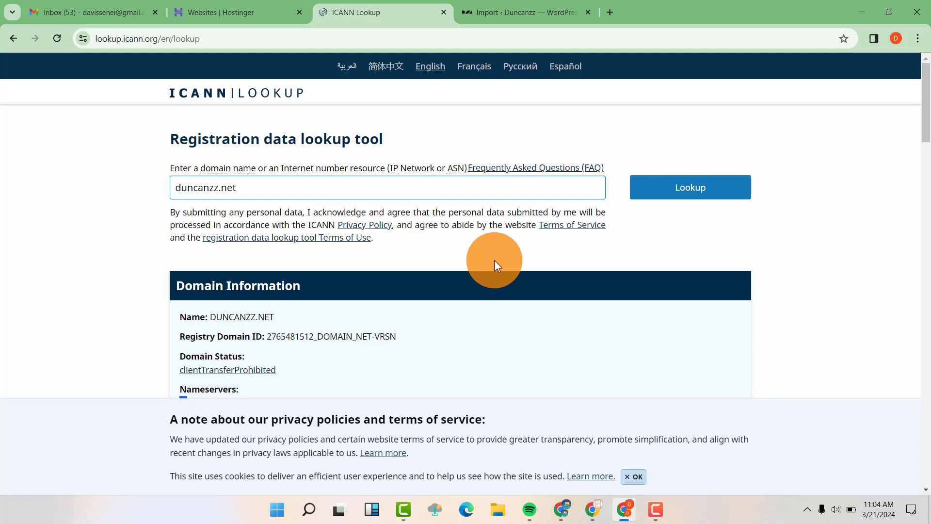
click(238, 6)
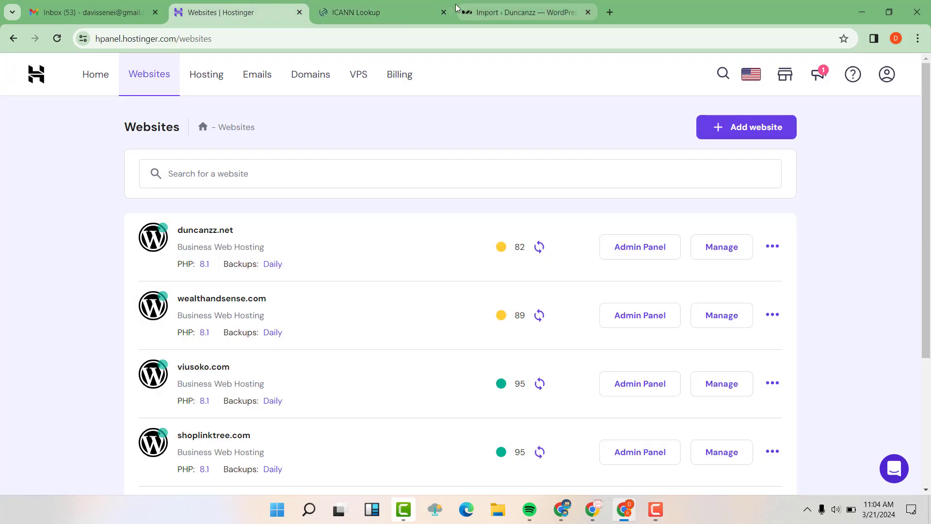
click(496, 13)
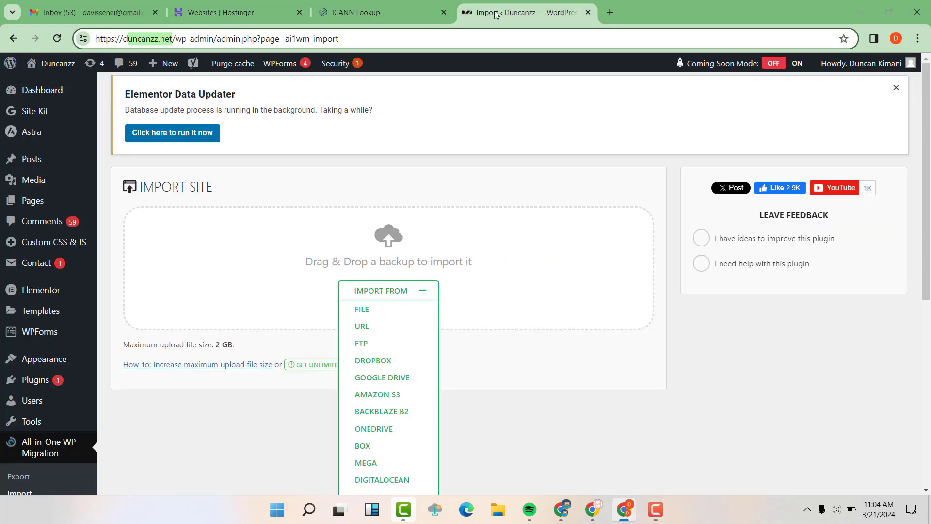